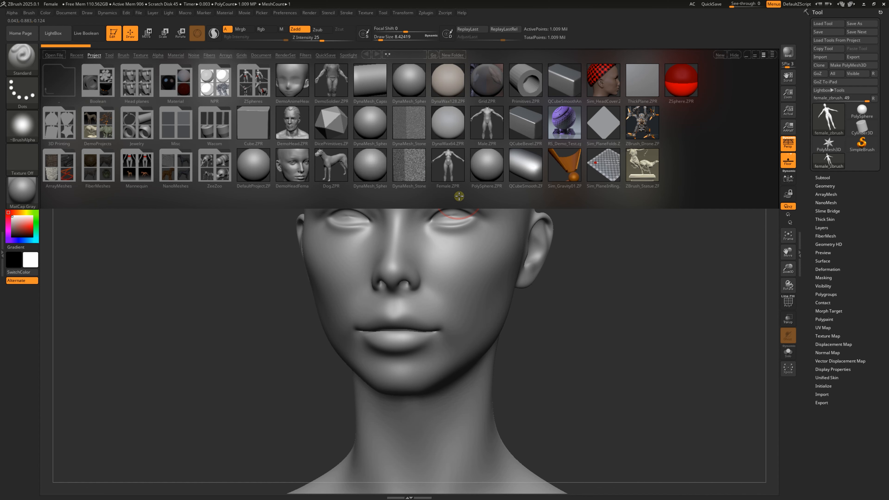
# Hide LightBox and examine the female figure's head and body from several angles, framing the whole mesh once
pyautogui.click(62, 39)
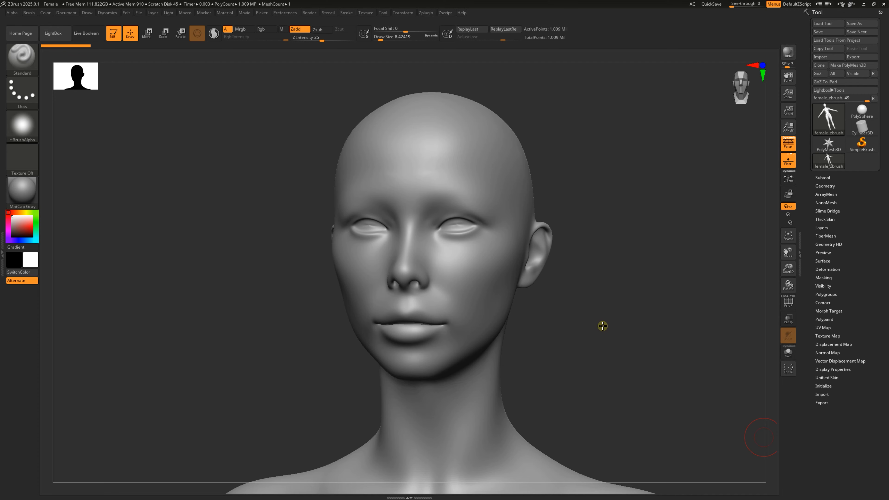
pyautogui.moveTo(601, 323)
pyautogui.mouseDown()
pyautogui.moveTo(612, 383)
pyautogui.moveTo(680, 295)
pyautogui.moveTo(734, 381)
pyautogui.moveTo(631, 351)
pyautogui.moveTo(633, 339)
pyautogui.mouseUp()
pyautogui.press('f')
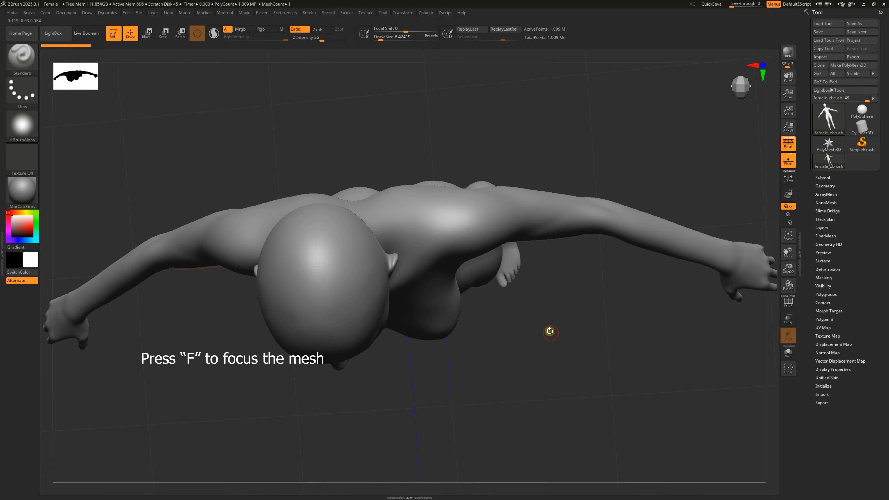
pyautogui.moveTo(548, 332); pyautogui.dragTo(546, 248)
pyautogui.moveTo(518, 312); pyautogui.dragTo(585, 290)
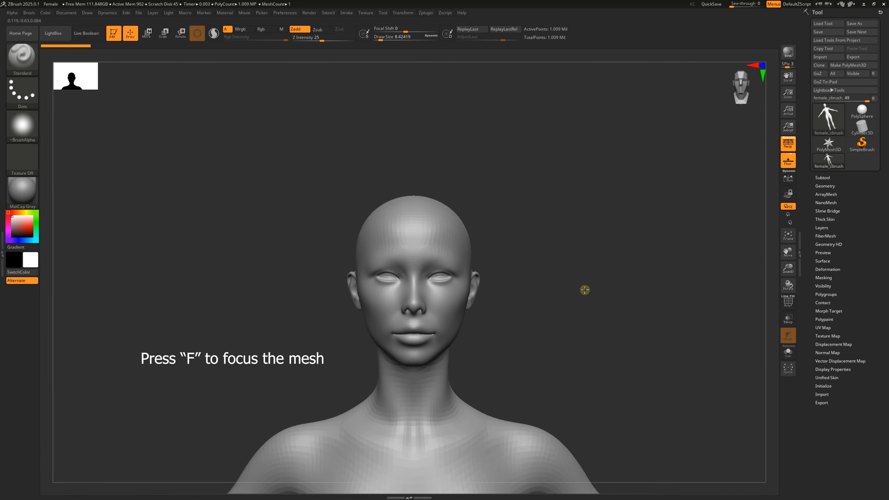
pyautogui.keyDown('ctrl'); pyautogui.moveTo(502, 304); pyautogui.dragTo(541, 310, button='right'); pyautogui.keyUp('ctrl')
pyautogui.moveTo(540, 310)
pyautogui.mouseDown()
pyautogui.moveTo(610, 332)
pyautogui.moveTo(538, 312)
pyautogui.mouseUp()
pyautogui.keyDown('ctrl'); pyautogui.moveTo(538, 311); pyautogui.dragTo(629, 373, button='right'); pyautogui.keyUp('ctrl')
pyautogui.moveTo(629, 373); pyautogui.dragTo(612, 365)
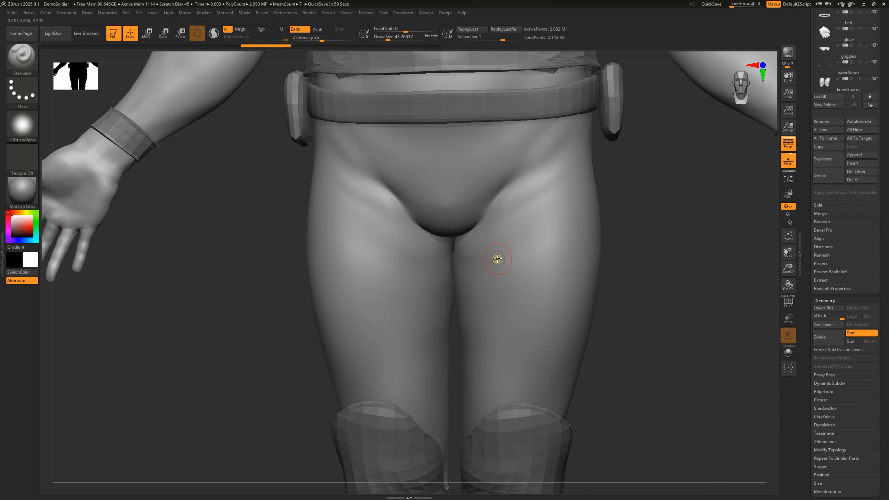
# Sculpt raised Standard brush strokes across the soldier's upper thighs at Z Intensity 25
pyautogui.moveTo(473, 234)
pyautogui.mouseDown()
pyautogui.moveTo(553, 258)
pyautogui.moveTo(472, 270)
pyautogui.moveTo(552, 309)
pyautogui.mouseUp()
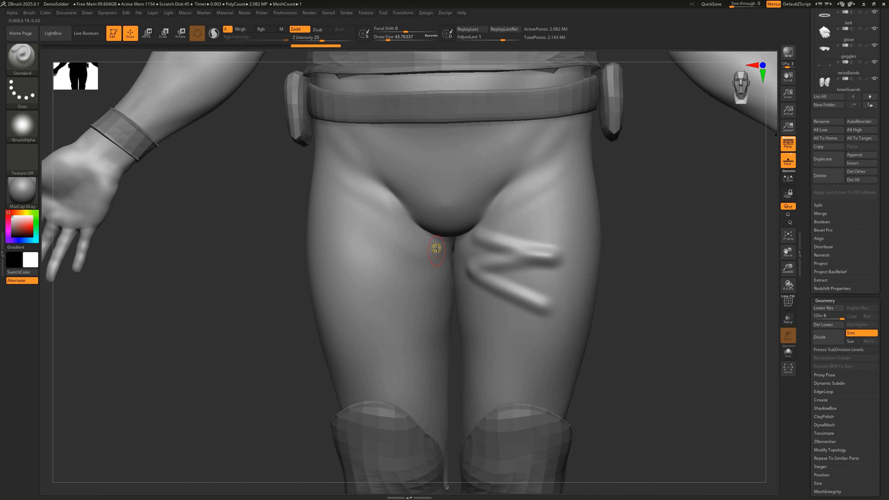
pyautogui.moveTo(436, 248); pyautogui.dragTo(345, 267)
pyautogui.moveTo(441, 251); pyautogui.dragTo(397, 308)
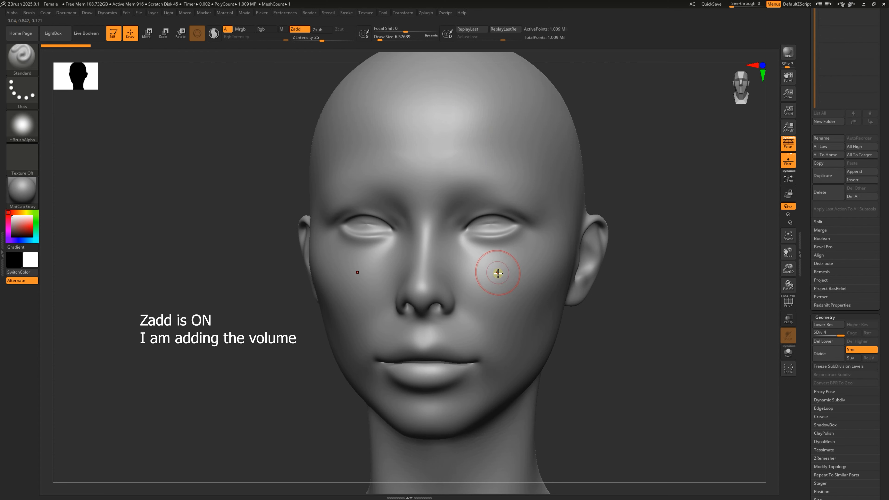
# Build up volume on the female head's cheeks with the Standard brush in Zadd mode at Z Intensity 25
pyautogui.moveTo(498, 272)
pyautogui.mouseDown()
pyautogui.moveTo(511, 301)
pyautogui.moveTo(513, 284)
pyautogui.moveTo(506, 298)
pyautogui.mouseUp()
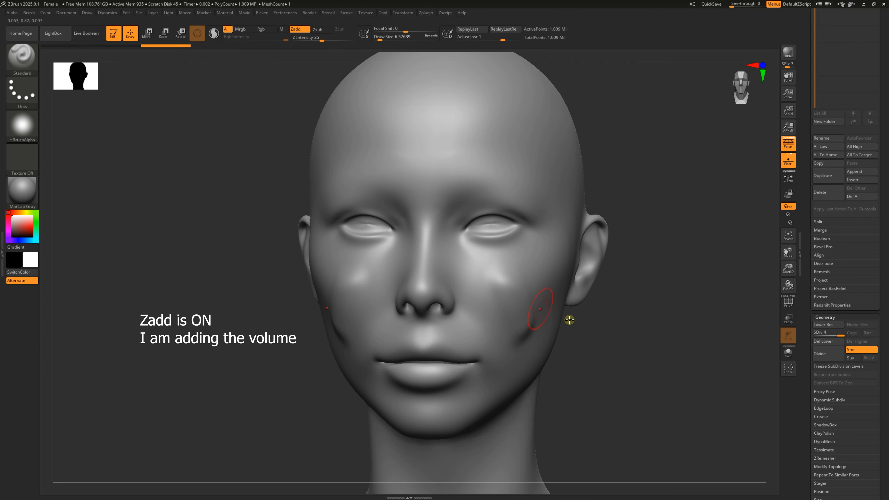
pyautogui.moveTo(570, 318); pyautogui.dragTo(540, 320)
pyautogui.moveTo(462, 272); pyautogui.dragTo(502, 351)
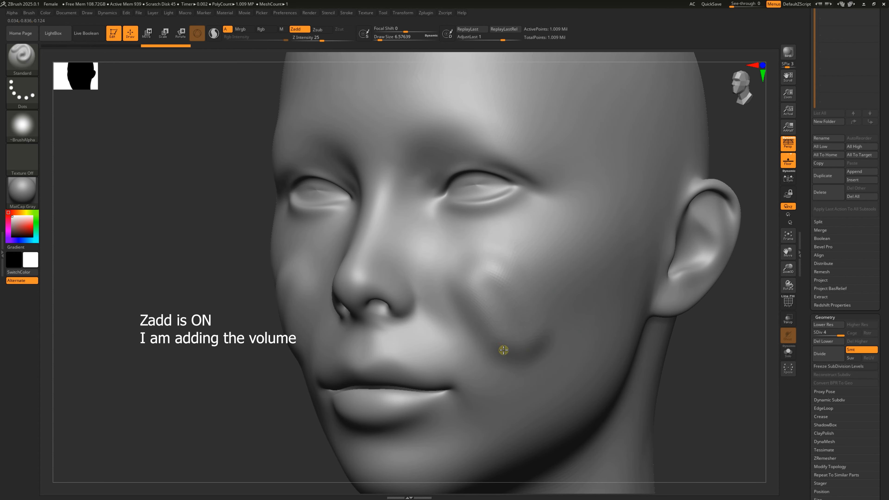
pyautogui.moveTo(501, 285); pyautogui.dragTo(548, 294)
pyautogui.moveTo(681, 349)
pyautogui.mouseDown()
pyautogui.moveTo(681, 360)
pyautogui.moveTo(465, 307)
pyautogui.moveTo(514, 356)
pyautogui.mouseUp()
pyautogui.moveTo(639, 358); pyautogui.dragTo(673, 357)
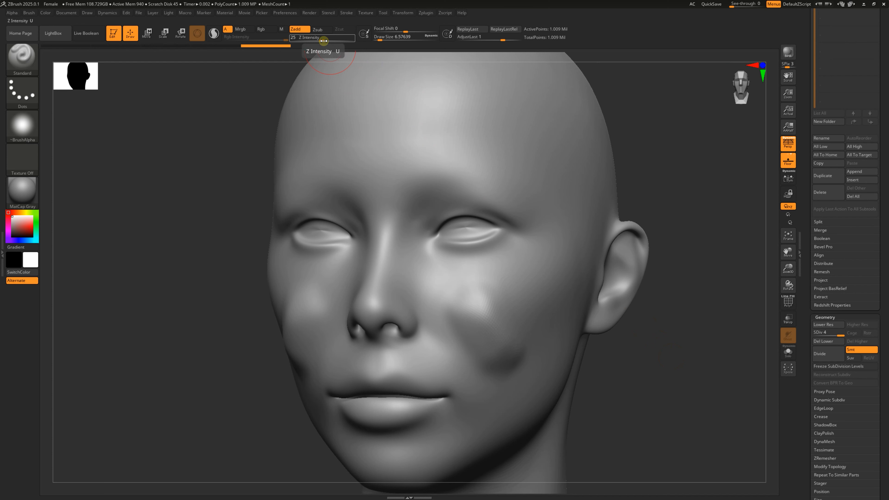
# Set the Z Intensity to 50 and sculpt strongly raised strokes over the female head's cheeks
pyautogui.moveTo(324, 41); pyautogui.dragTo(329, 40)
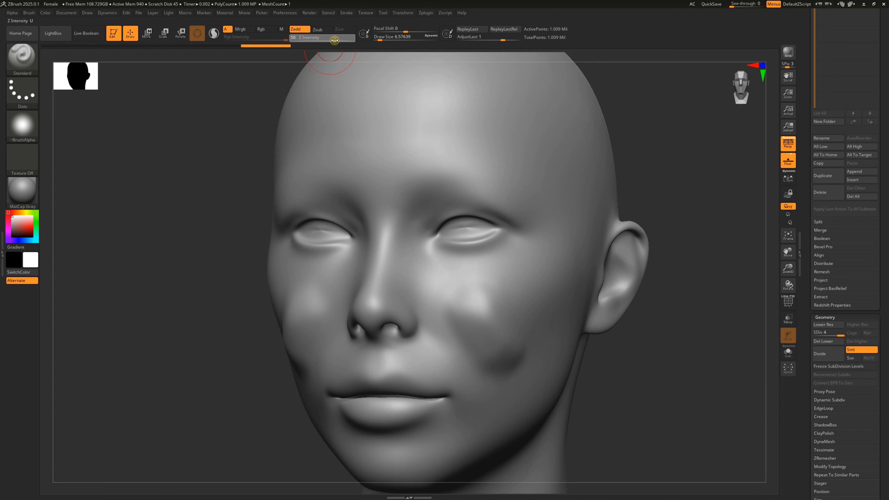
pyautogui.moveTo(669, 184)
pyautogui.mouseDown()
pyautogui.moveTo(681, 177)
pyautogui.moveTo(486, 270)
pyautogui.moveTo(520, 288)
pyautogui.moveTo(533, 309)
pyautogui.mouseUp()
pyautogui.moveTo(635, 348); pyautogui.dragTo(575, 317)
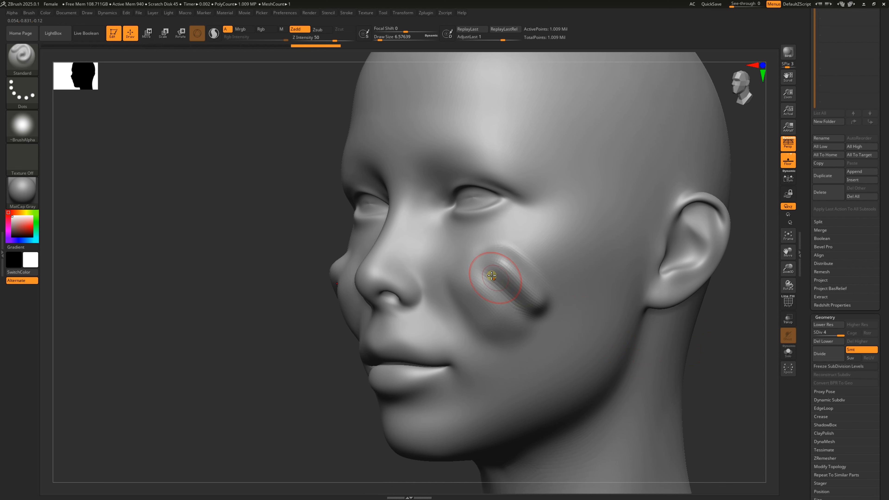
pyautogui.moveTo(492, 276)
pyautogui.mouseDown()
pyautogui.moveTo(532, 314)
pyautogui.moveTo(540, 302)
pyautogui.mouseUp()
pyautogui.moveTo(512, 268); pyautogui.dragTo(539, 300)
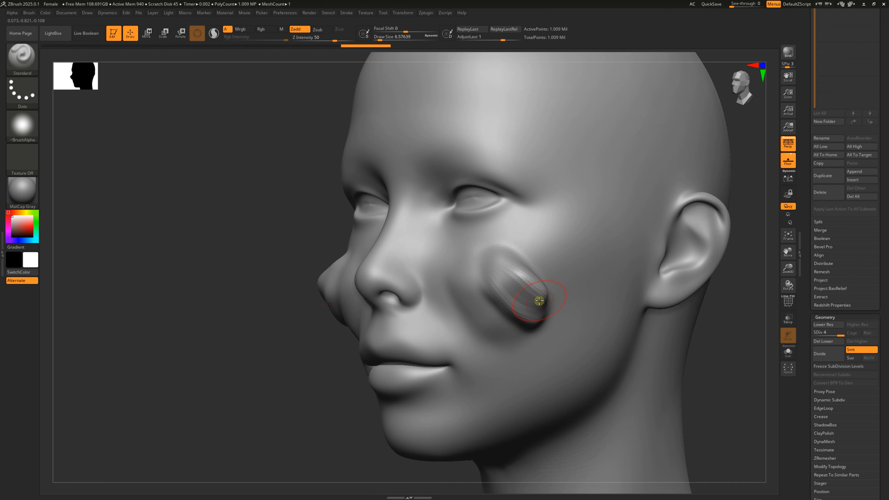
pyautogui.moveTo(734, 340); pyautogui.dragTo(680, 332)
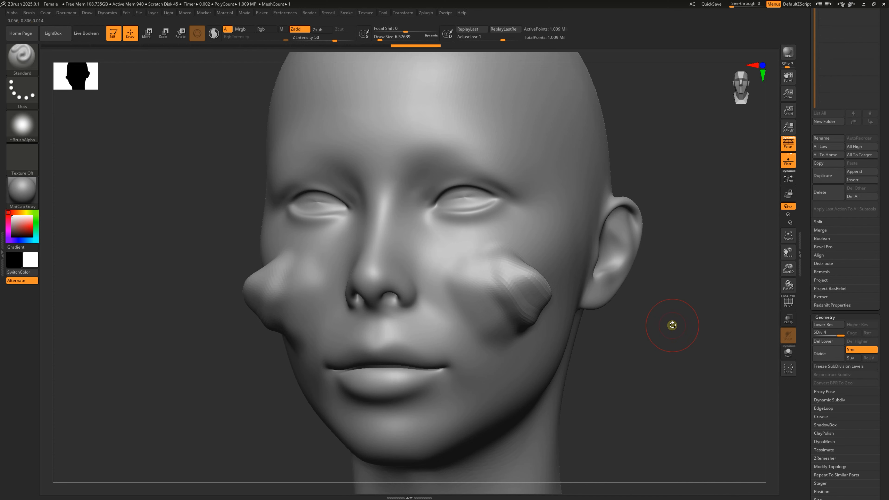
# Undo all the sculpted cheek strokes
pyautogui.hotkey('ctrl', 'z')
pyautogui.hotkey('ctrl', 'z')
pyautogui.hotkey('ctrl', 'z')
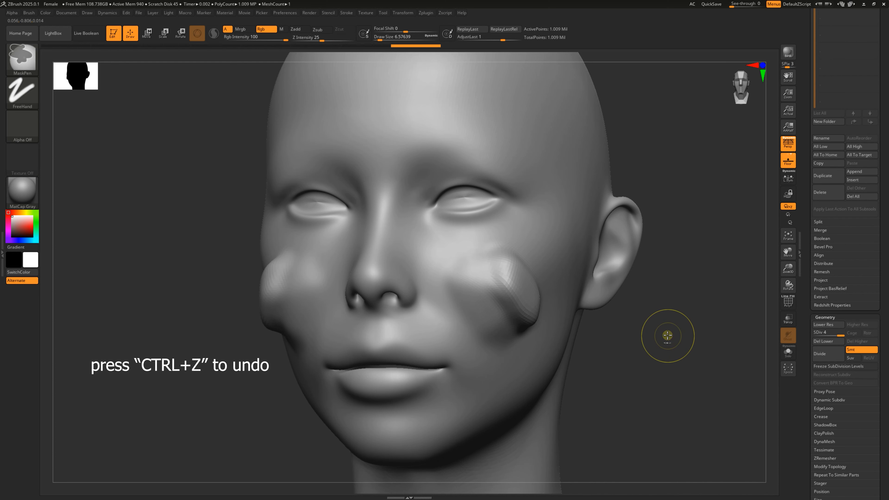
pyautogui.hotkey('ctrl', 'z')
pyautogui.hotkey('ctrl', 'z')
pyautogui.hotkey('ctrl', 'z')
pyautogui.hotkey('ctrl', 'z')
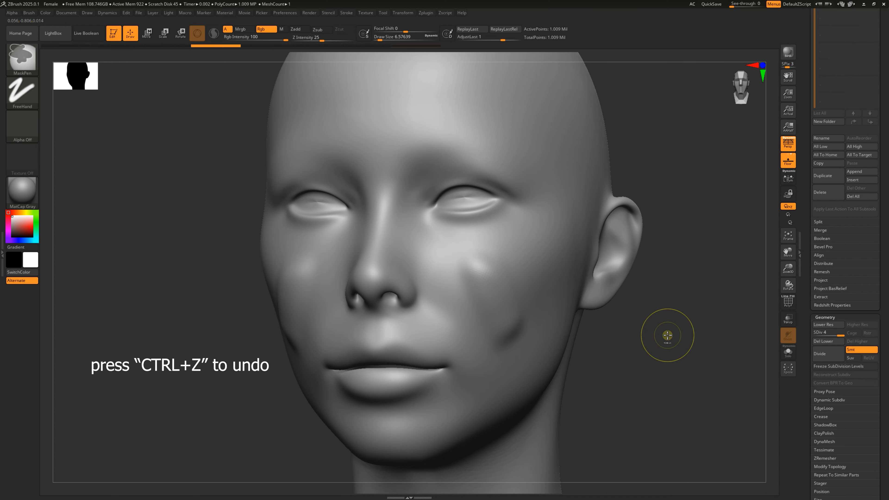
pyautogui.hotkey('ctrl', 'z')
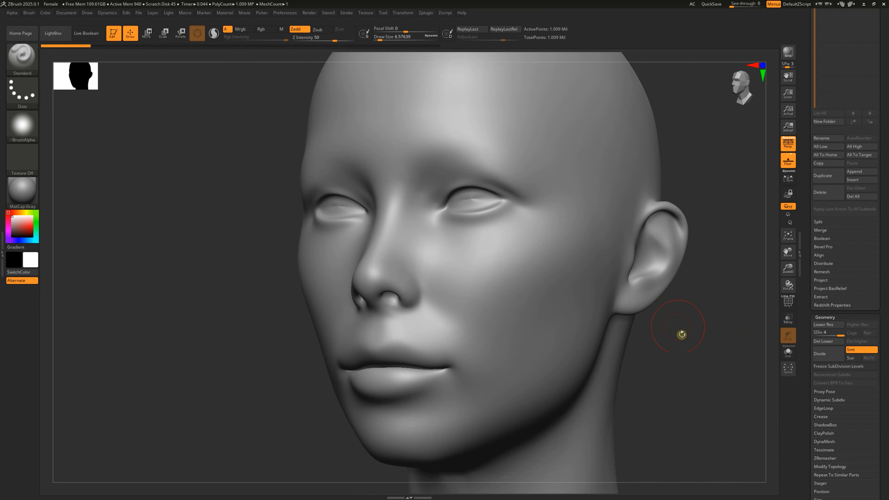
# Set Z Intensity to 10 and Draw Size to about 10.5, and add soft volume to the cheeks
pyautogui.moveTo(334, 41); pyautogui.dragTo(312, 45)
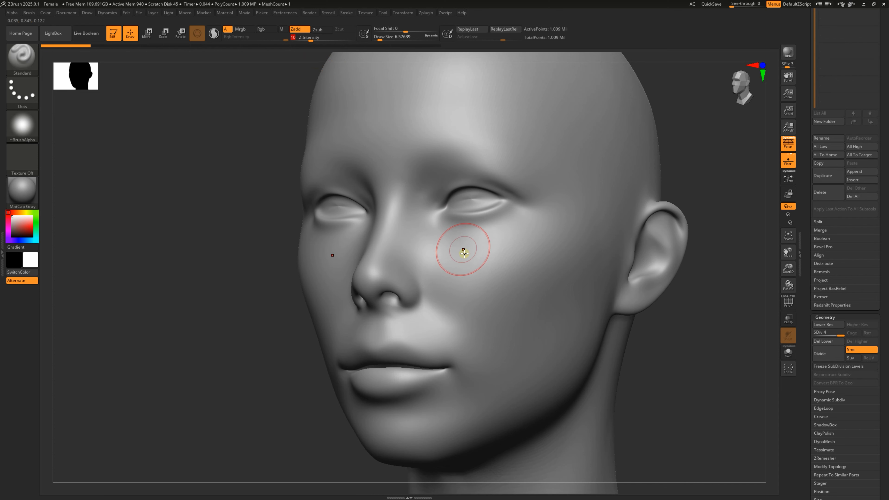
pyautogui.press('space')
pyautogui.moveTo(474, 277)
pyautogui.mouseDown()
pyautogui.moveTo(531, 317)
pyautogui.moveTo(512, 260)
pyautogui.moveTo(536, 318)
pyautogui.moveTo(551, 321)
pyautogui.mouseUp()
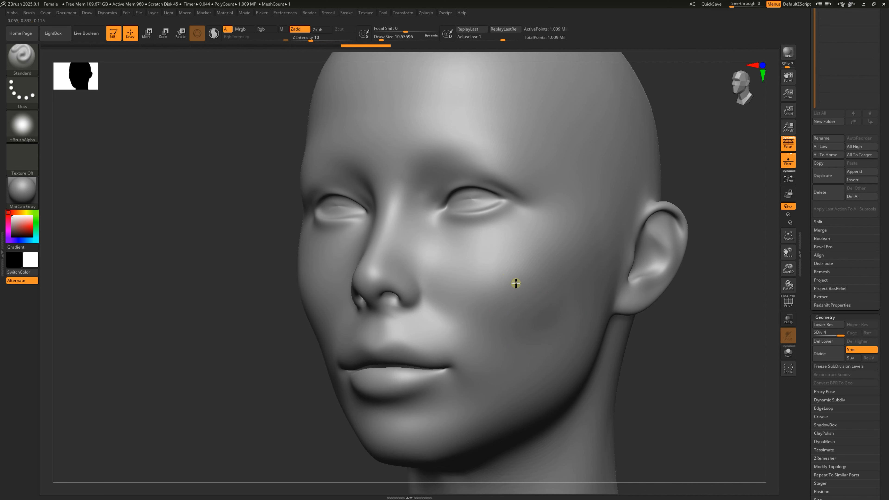
pyautogui.moveTo(513, 282); pyautogui.dragTo(541, 316)
pyautogui.moveTo(524, 266); pyautogui.dragTo(549, 324)
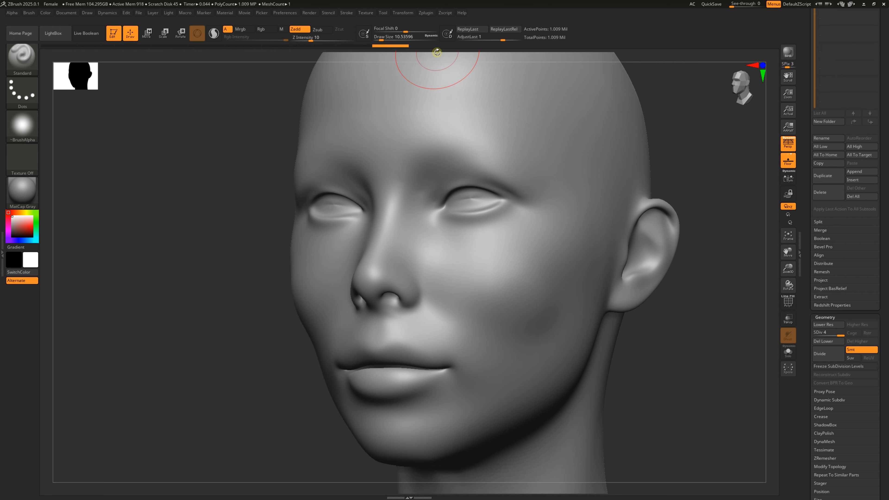
pyautogui.moveTo(645, 347); pyautogui.dragTo(637, 344)
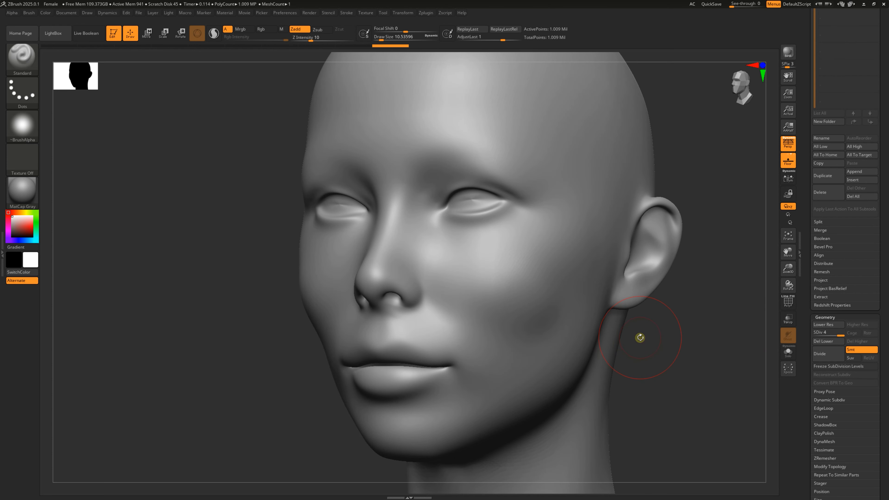
# Switch the Standard brush to Zsub and carve a diagonal hollow into the cheek beside the nose
pyautogui.click(324, 31)
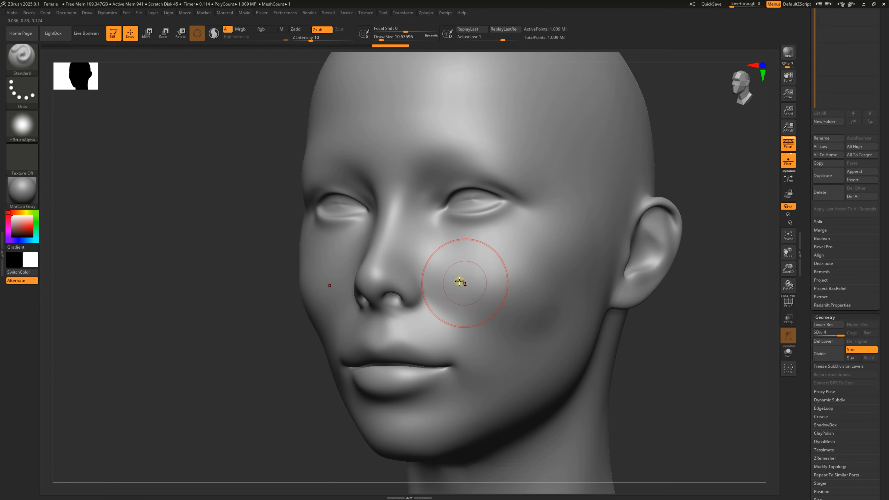
pyautogui.moveTo(463, 280)
pyautogui.mouseDown()
pyautogui.moveTo(463, 288)
pyautogui.moveTo(450, 264)
pyautogui.moveTo(486, 308)
pyautogui.moveTo(449, 265)
pyautogui.moveTo(526, 355)
pyautogui.moveTo(435, 273)
pyautogui.moveTo(482, 313)
pyautogui.moveTo(478, 272)
pyautogui.moveTo(514, 303)
pyautogui.moveTo(493, 317)
pyautogui.mouseUp()
pyautogui.moveTo(630, 357)
pyautogui.mouseDown()
pyautogui.moveTo(683, 377)
pyautogui.moveTo(623, 360)
pyautogui.mouseUp()
pyautogui.moveTo(481, 282); pyautogui.dragTo(496, 294)
pyautogui.moveTo(729, 462); pyautogui.dragTo(740, 471)
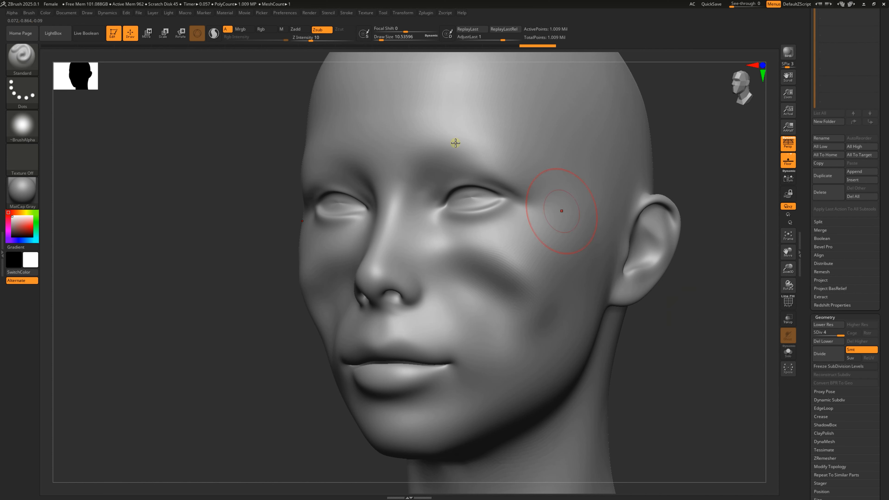
# Switch the brush back to Zadd and sculpt a deeper groove with an adjoining ridge across the cheek, temporarily inverting the brush for the groove
pyautogui.click(306, 30)
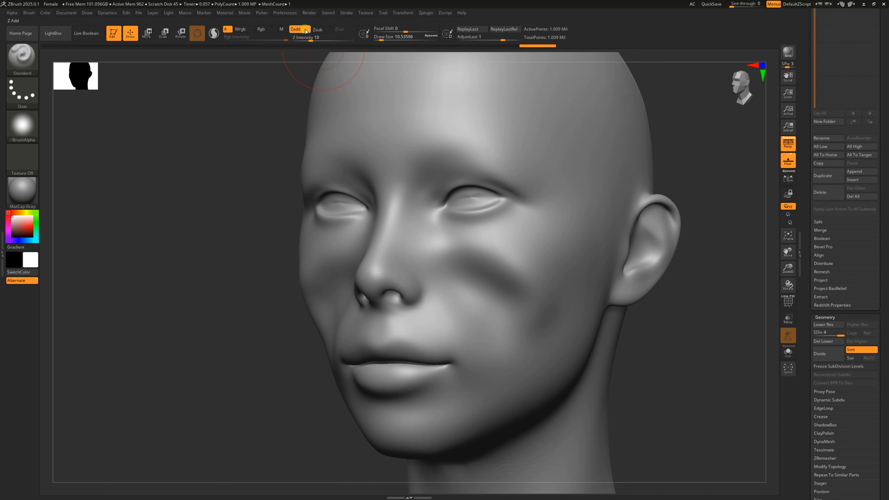
pyautogui.moveTo(508, 265)
pyautogui.keyDown('alt'); pyautogui.mouseDown()
pyautogui.moveTo(473, 260)
pyautogui.moveTo(487, 271)
pyautogui.moveTo(463, 260)
pyautogui.moveTo(477, 281)
pyautogui.moveTo(454, 261)
pyautogui.moveTo(528, 331)
pyautogui.moveTo(456, 258)
pyautogui.moveTo(519, 330)
pyautogui.mouseUp(); pyautogui.keyUp('alt')
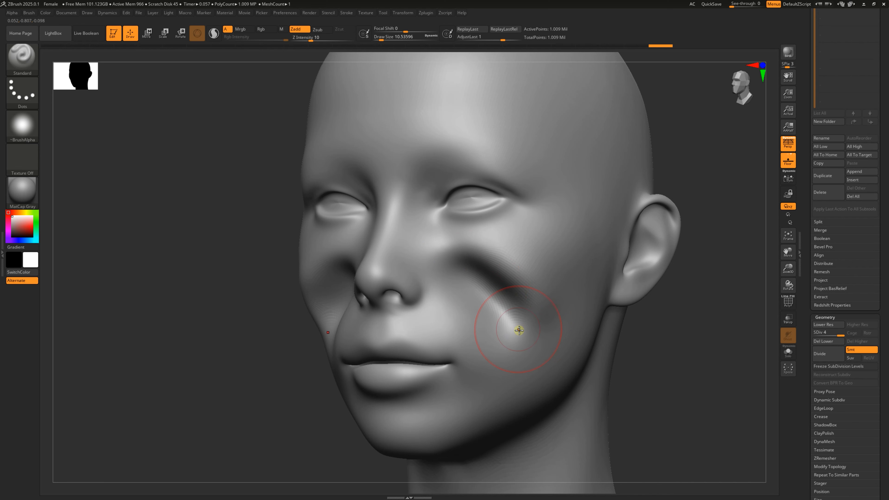
pyautogui.moveTo(658, 331); pyautogui.dragTo(647, 330)
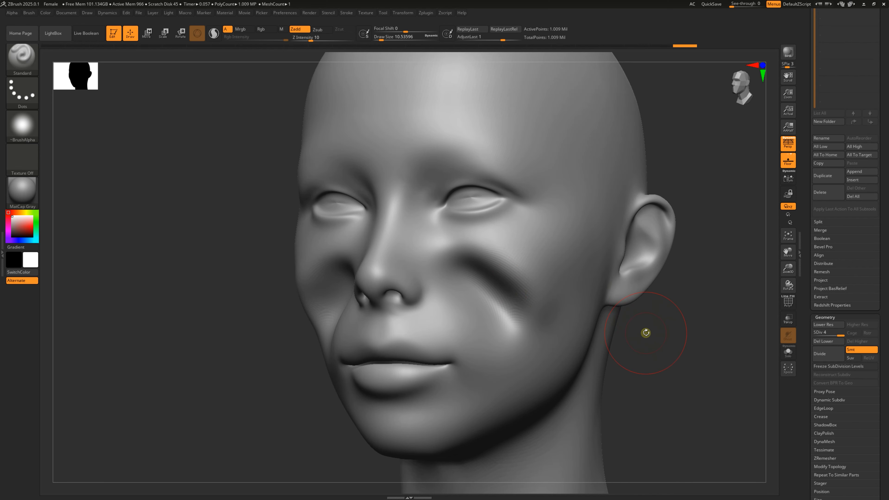
# Smooth out the groove and ridge on the cheek, and build a rounded bulge below the eye
pyautogui.moveTo(482, 258)
pyautogui.keyDown('shift'); pyautogui.mouseDown()
pyautogui.moveTo(478, 212)
pyautogui.moveTo(500, 286)
pyautogui.moveTo(457, 263)
pyautogui.moveTo(529, 304)
pyautogui.mouseUp(); pyautogui.keyUp('shift')
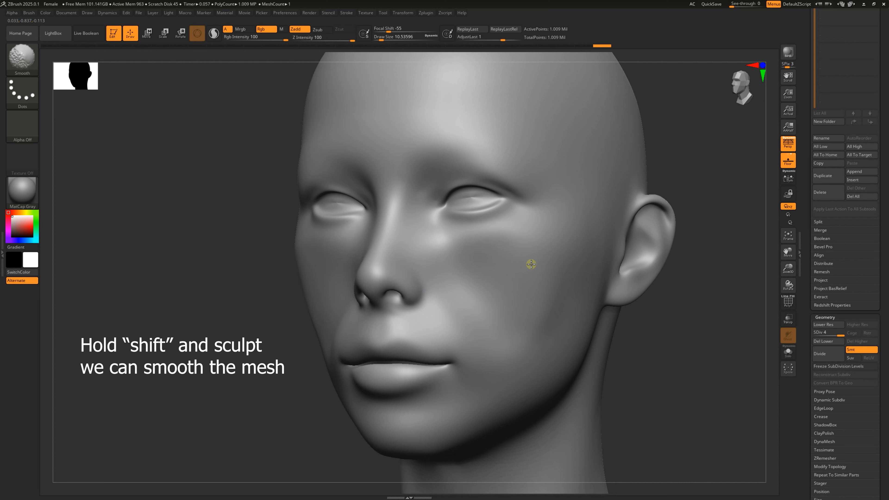
pyautogui.keyDown('shift'); pyautogui.moveTo(473, 301); pyautogui.dragTo(490, 310); pyautogui.keyUp('shift')
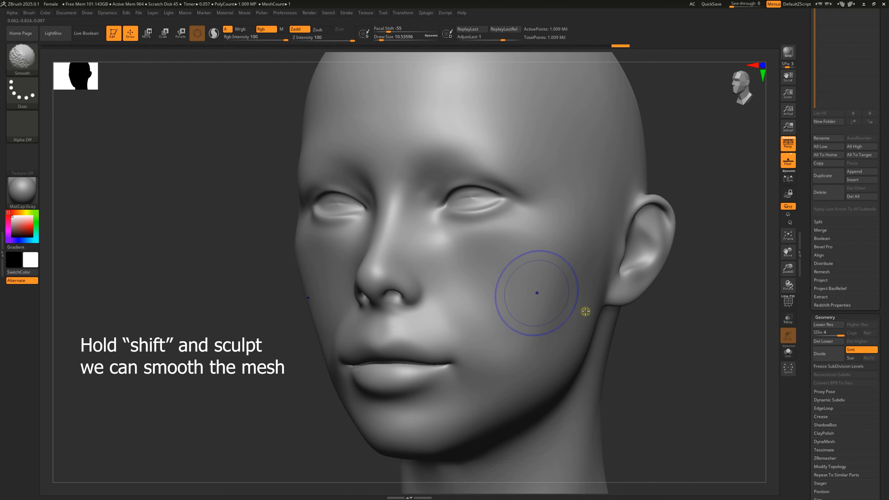
pyautogui.moveTo(585, 310); pyautogui.dragTo(595, 331, button='right')
pyautogui.moveTo(462, 264)
pyautogui.keyDown('shift'); pyautogui.mouseDown()
pyautogui.moveTo(457, 254)
pyautogui.moveTo(528, 318)
pyautogui.moveTo(457, 288)
pyautogui.moveTo(504, 291)
pyautogui.moveTo(460, 266)
pyautogui.moveTo(500, 298)
pyautogui.moveTo(518, 294)
pyautogui.moveTo(544, 256)
pyautogui.mouseUp(); pyautogui.keyUp('shift')
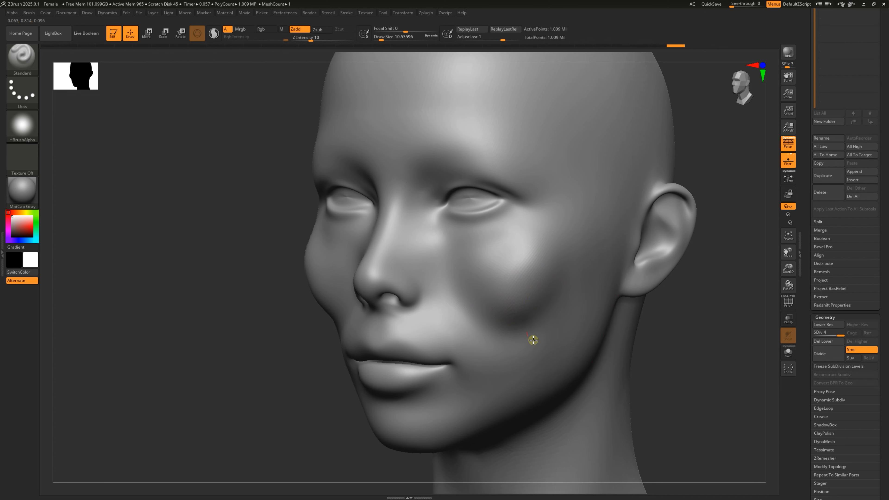
# Smooth the cheek bulge back into the surrounding face with the Smooth brush
pyautogui.moveTo(681, 353); pyautogui.dragTo(672, 348)
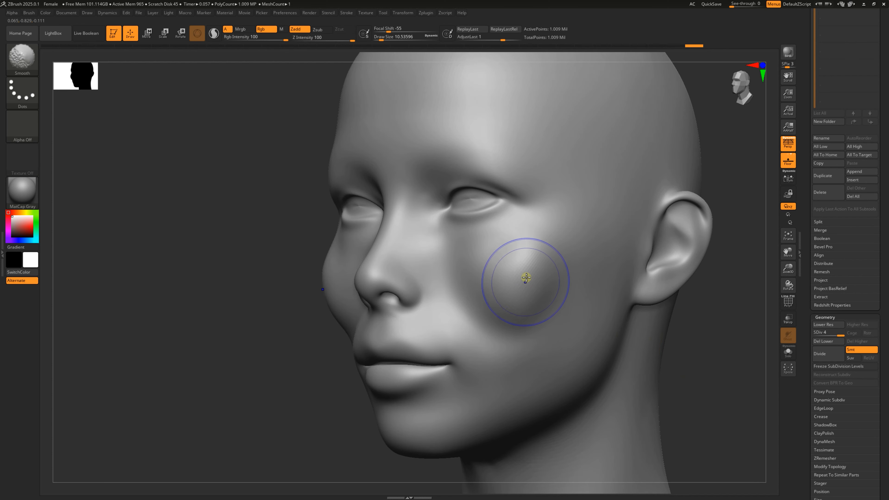
pyautogui.keyDown('shift'); pyautogui.moveTo(526, 277); pyautogui.dragTo(515, 251); pyautogui.keyUp('shift')
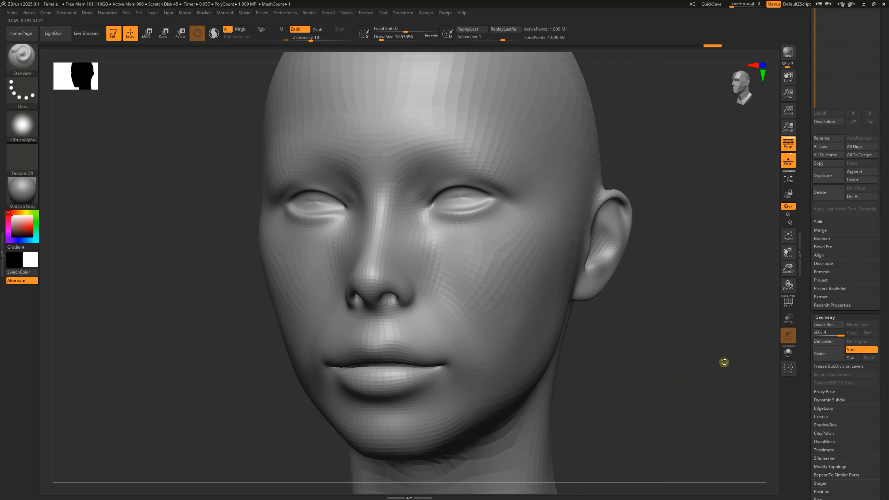
pyautogui.moveTo(724, 361); pyautogui.dragTo(653, 347)
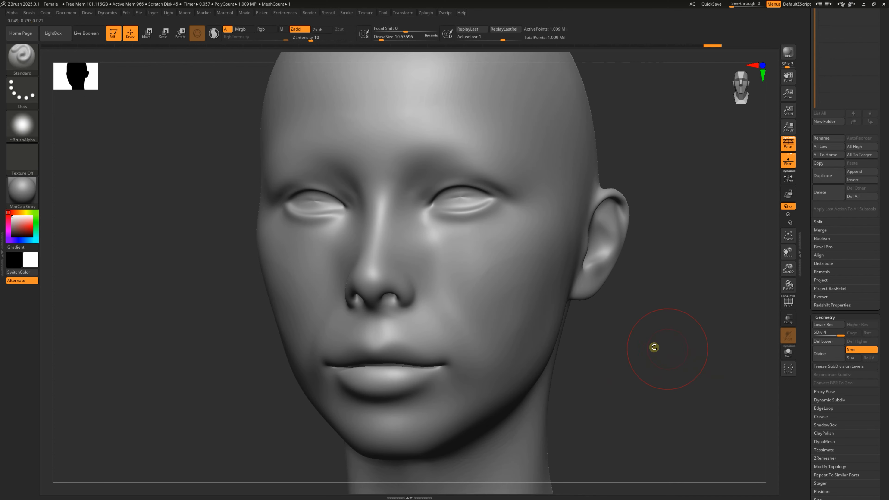
pyautogui.keyDown('shift'); pyautogui.moveTo(508, 286); pyautogui.dragTo(516, 302); pyautogui.keyUp('shift')
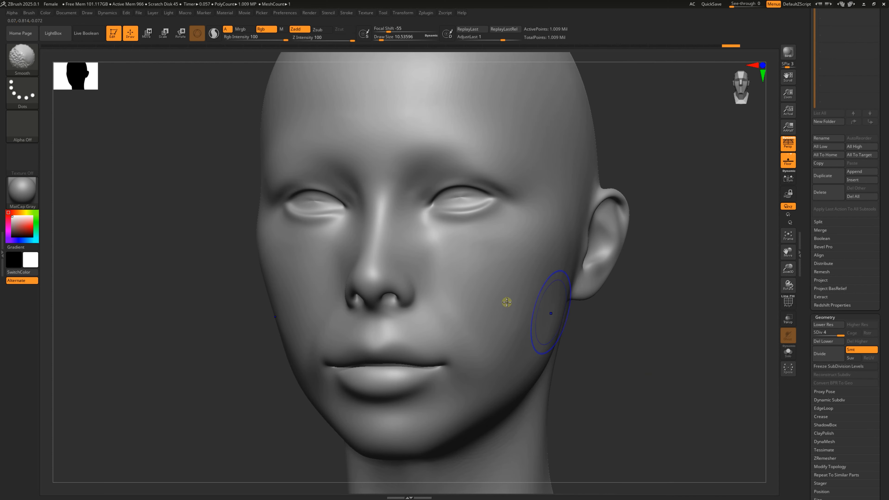
pyautogui.moveTo(431, 257)
pyautogui.keyDown('shift'); pyautogui.mouseDown()
pyautogui.moveTo(471, 308)
pyautogui.moveTo(535, 326)
pyautogui.mouseUp(); pyautogui.keyUp('shift')
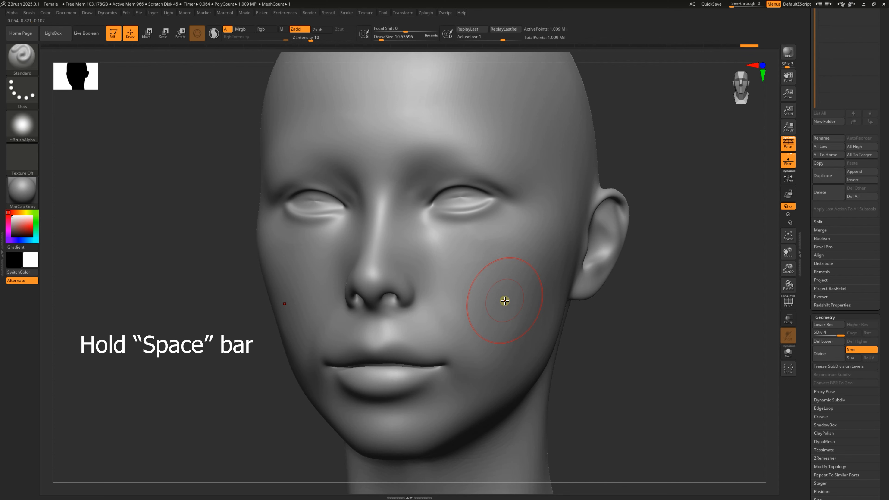
# Bring up the quick brush settings at the cursor and set the Draw Size to about 12.9
pyautogui.press('space')
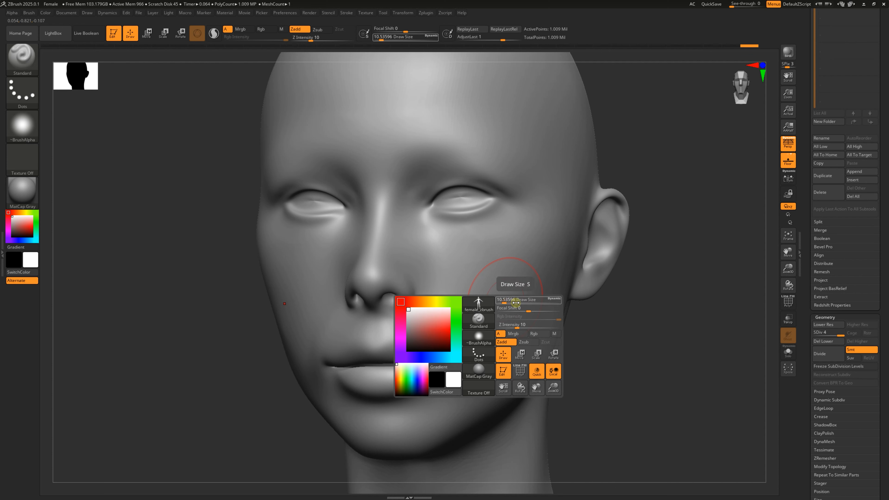
pyautogui.moveTo(505, 302); pyautogui.dragTo(506, 302)
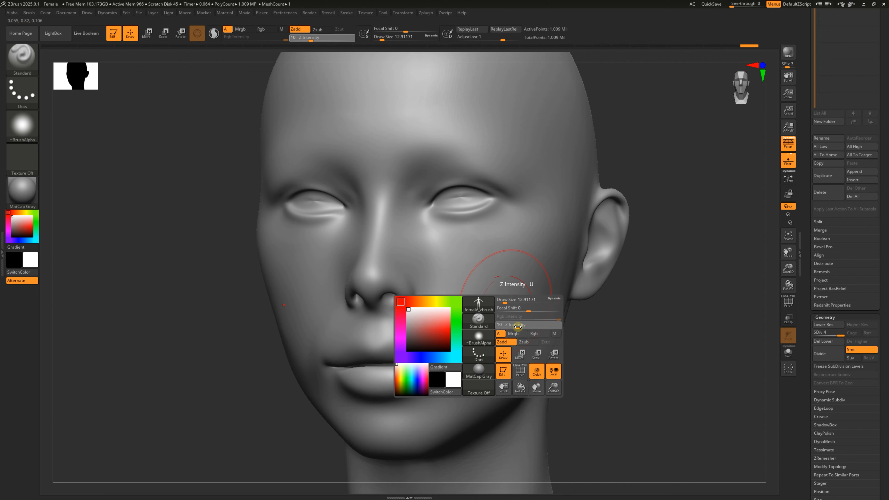
# Switch to the ClayBuildup brush and set its Focal Shift to 27
pyautogui.click(524, 327)
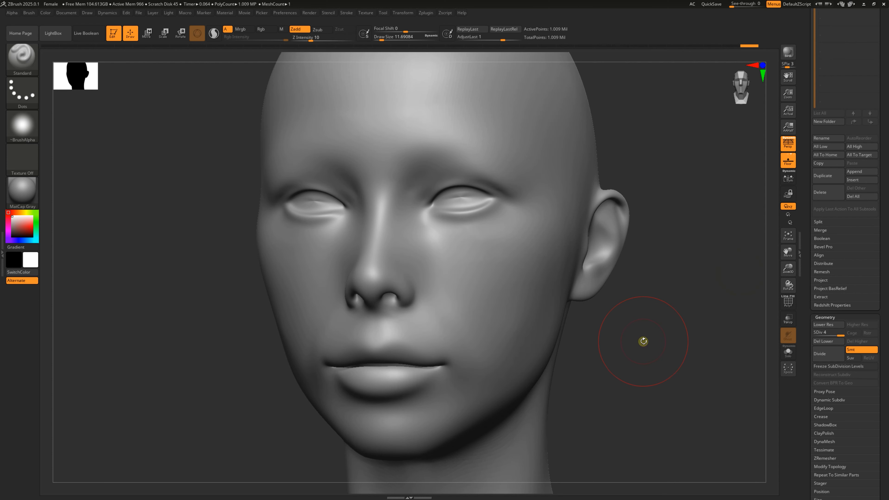
pyautogui.click(22, 56)
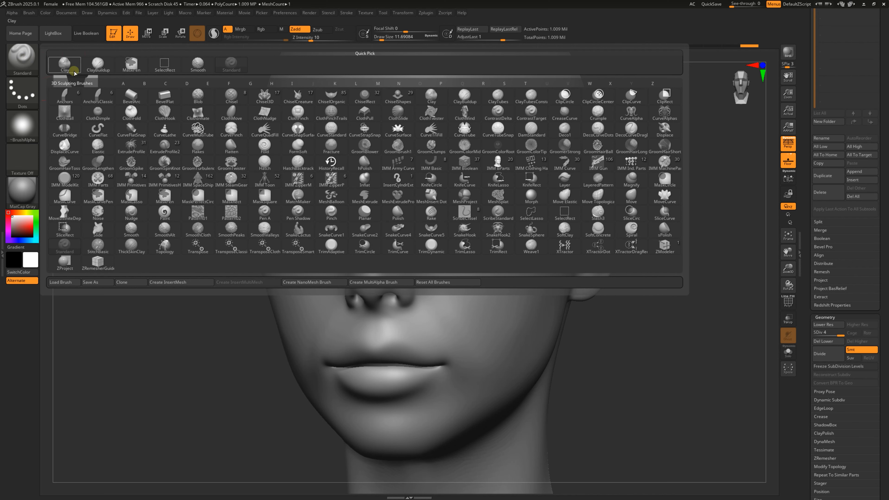
pyautogui.click(100, 67)
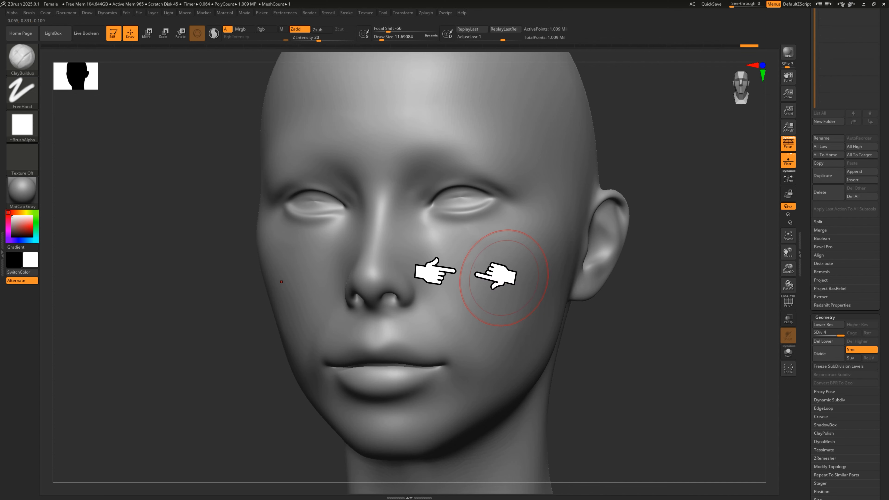
pyautogui.press('space')
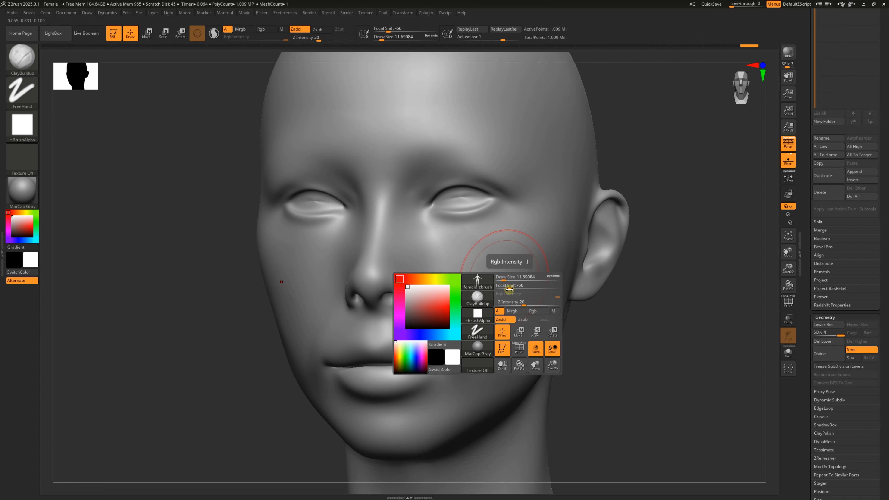
pyautogui.moveTo(509, 289); pyautogui.dragTo(535, 286)
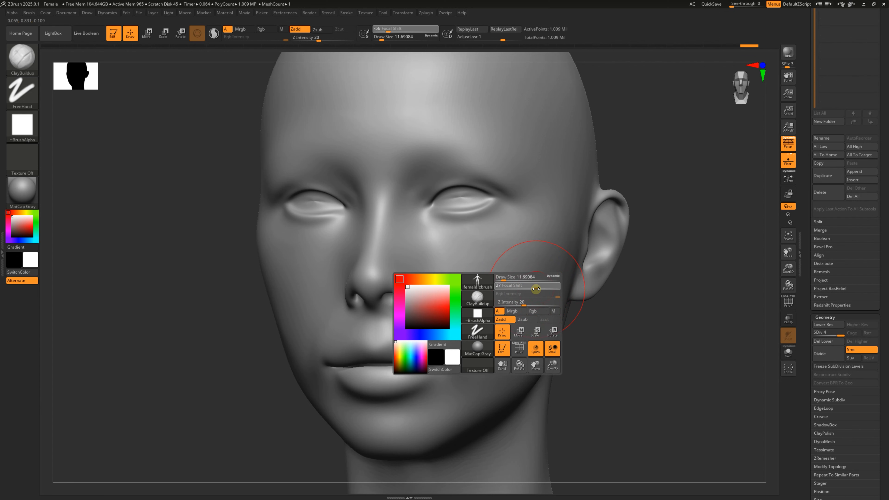
pyautogui.moveTo(536, 289); pyautogui.dragTo(536, 289)
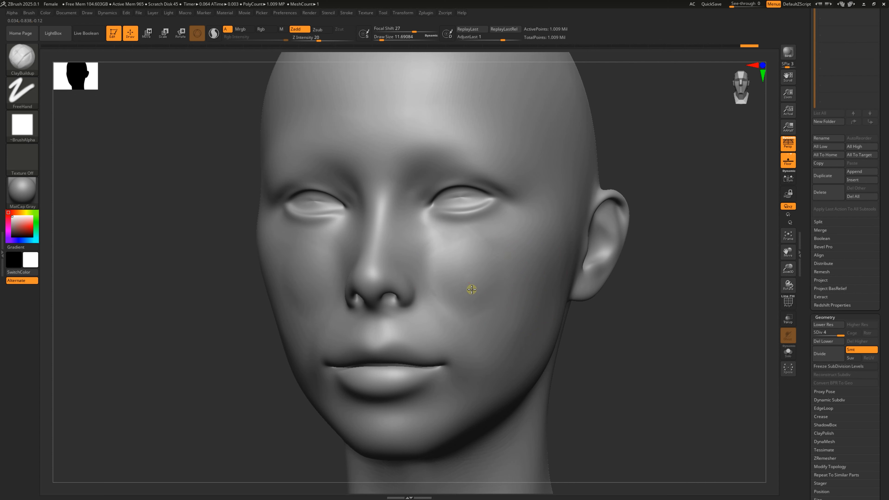
# Build up a soft rounded bulge on the cheek beside the nose, and sculpt a hard-edged band across the cheekbone with Focal Shift at -73
pyautogui.moveTo(472, 289)
pyautogui.mouseDown()
pyautogui.moveTo(465, 273)
pyautogui.moveTo(483, 328)
pyautogui.moveTo(476, 293)
pyautogui.moveTo(483, 313)
pyautogui.mouseUp()
pyautogui.moveTo(611, 344)
pyautogui.mouseDown()
pyautogui.moveTo(551, 263)
pyautogui.moveTo(568, 268)
pyautogui.moveTo(549, 268)
pyautogui.mouseUp()
pyautogui.press('space')
pyautogui.moveTo(525, 239); pyautogui.dragTo(569, 295)
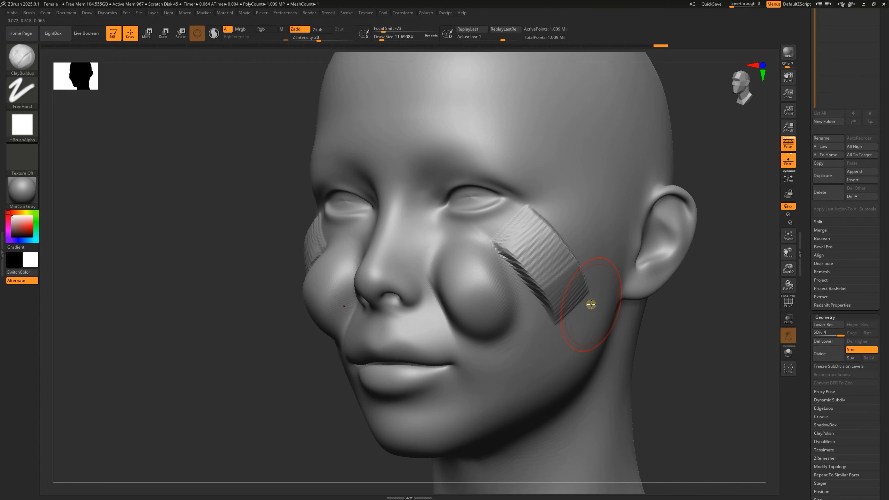
pyautogui.moveTo(670, 334); pyautogui.dragTo(641, 318)
pyautogui.moveTo(566, 298); pyautogui.dragTo(589, 310)
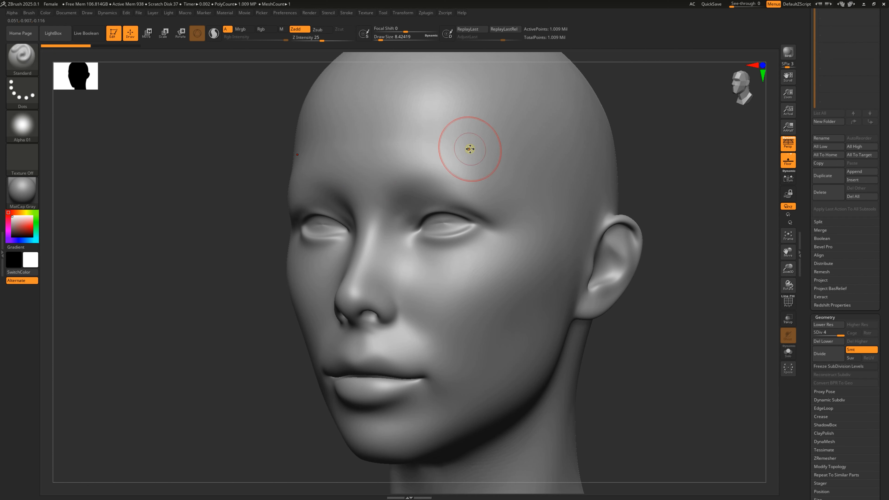
# Set the Standard brush's Draw Size to about 6.6 and sculpt two parallel diagonal ridges from the forehead toward the temple
pyautogui.press('space')
pyautogui.moveTo(483, 149); pyautogui.dragTo(468, 149)
pyautogui.moveTo(439, 105); pyautogui.dragTo(524, 213)
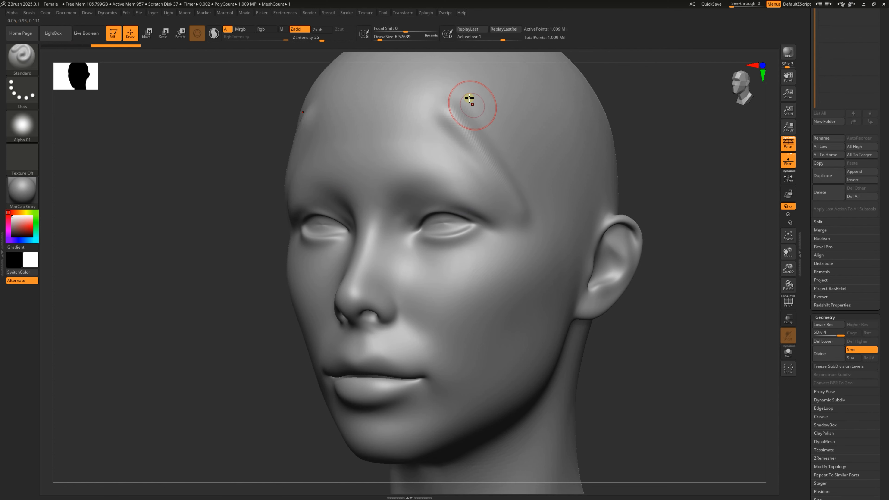
pyautogui.moveTo(469, 100); pyautogui.dragTo(553, 204)
pyautogui.moveTo(724, 198); pyautogui.dragTo(668, 195)
pyautogui.moveTo(750, 210); pyautogui.dragTo(781, 205)
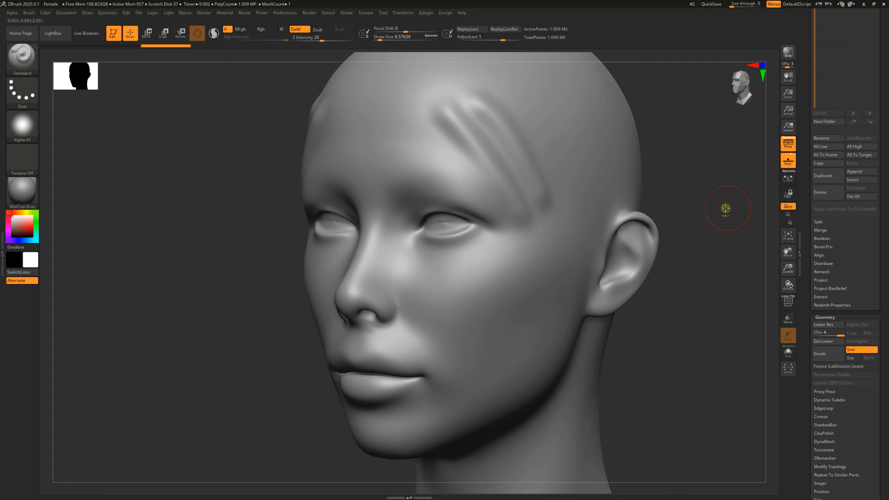
# Undo the two forehead ridges and set the brush to the star-shaped Alpha 10 with the DragRect stroke
pyautogui.hotkey('ctrl', 'z')
pyautogui.hotkey('ctrl', 'z')
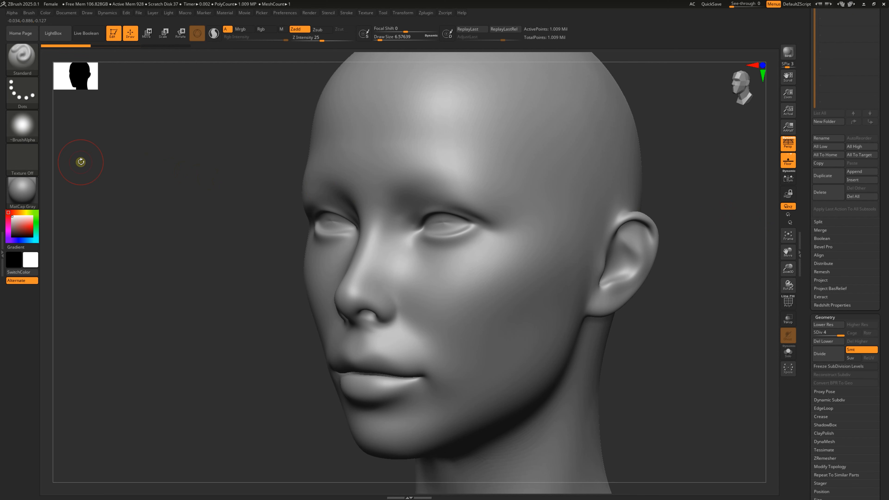
pyautogui.click(21, 126)
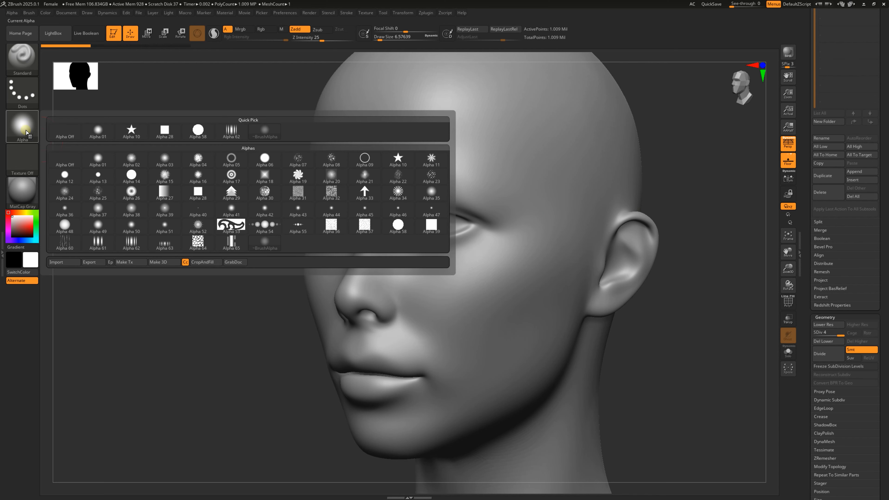
pyautogui.click(403, 164)
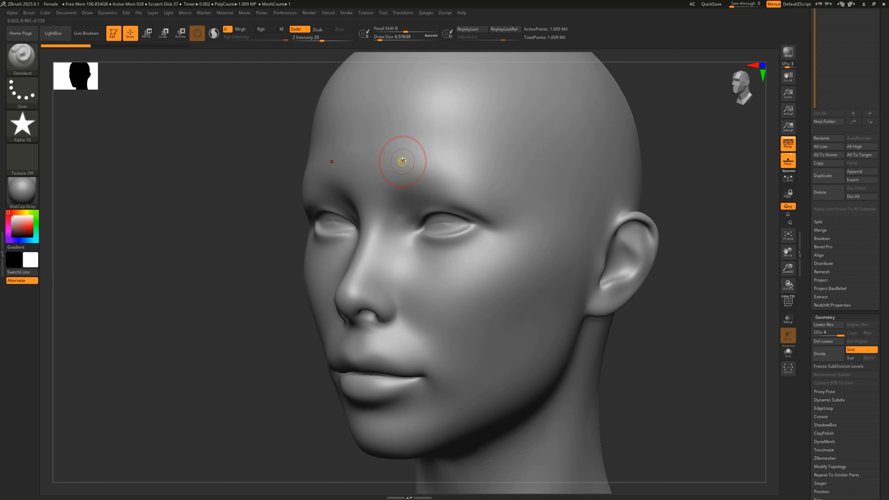
pyautogui.click(30, 100)
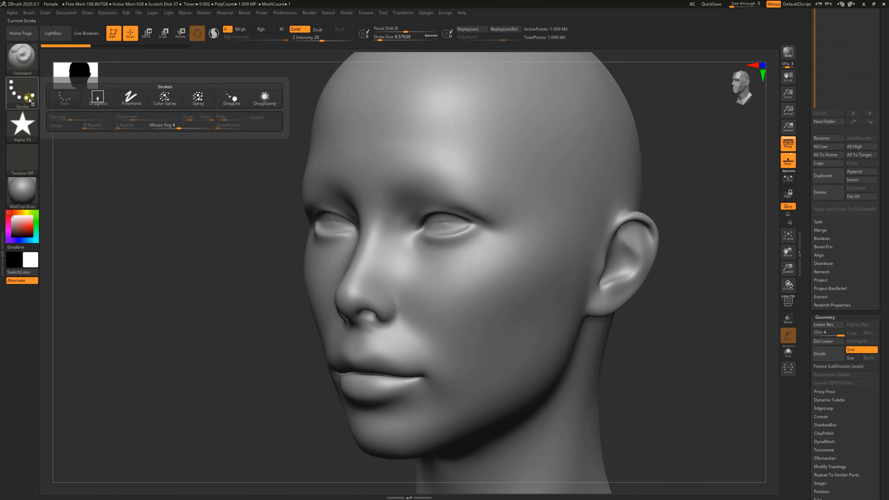
pyautogui.click(106, 103)
# Stamp raised stars across the forehead, one at the side and one near the middle
pyautogui.moveTo(504, 131)
pyautogui.mouseDown()
pyautogui.moveTo(520, 131)
pyautogui.moveTo(514, 139)
pyautogui.moveTo(543, 192)
pyautogui.mouseUp()
pyautogui.moveTo(680, 183)
pyautogui.mouseDown()
pyautogui.moveTo(675, 206)
pyautogui.moveTo(709, 221)
pyautogui.mouseUp()
pyautogui.moveTo(417, 165); pyautogui.dragTo(452, 214)
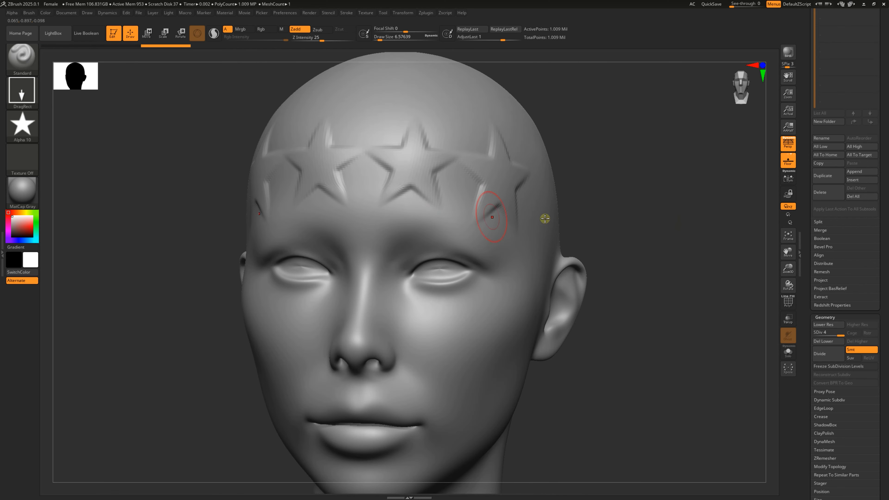
pyautogui.moveTo(655, 226); pyautogui.dragTo(636, 224)
pyautogui.moveTo(694, 223); pyautogui.dragTo(682, 212)
# Undo the forehead star stamps and switch the stroke type to Color Spray with the star alpha
pyautogui.hotkey('ctrl', 'z')
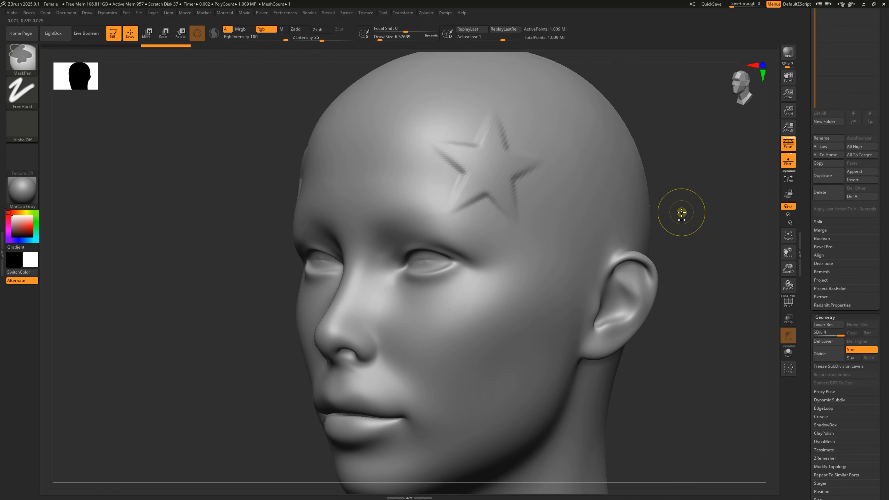
pyautogui.hotkey('ctrl', 'z')
pyautogui.click(19, 131)
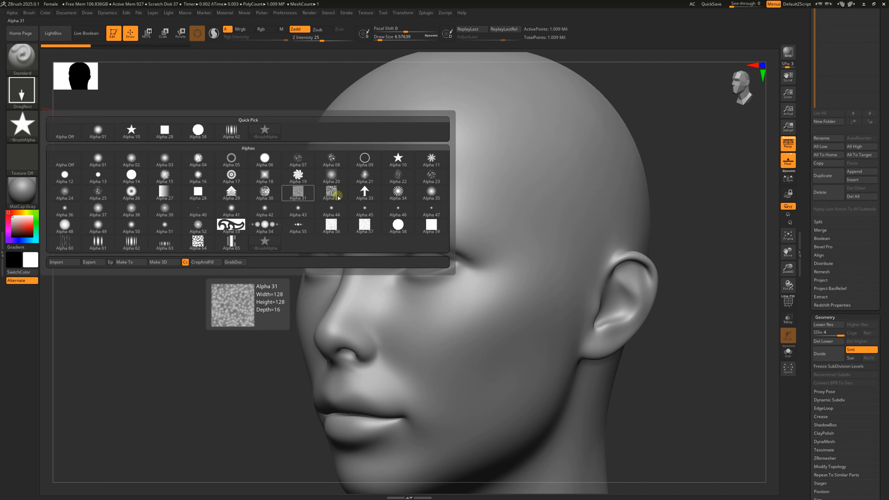
pyautogui.click(408, 165)
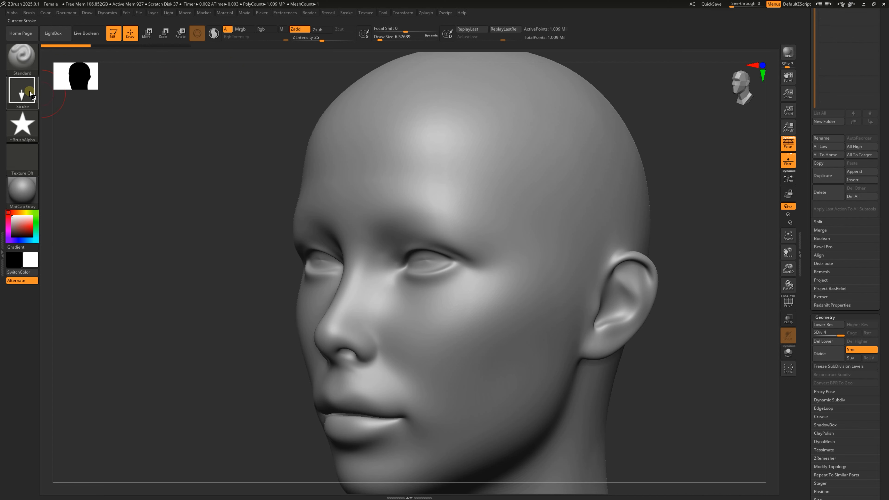
pyautogui.click(22, 91)
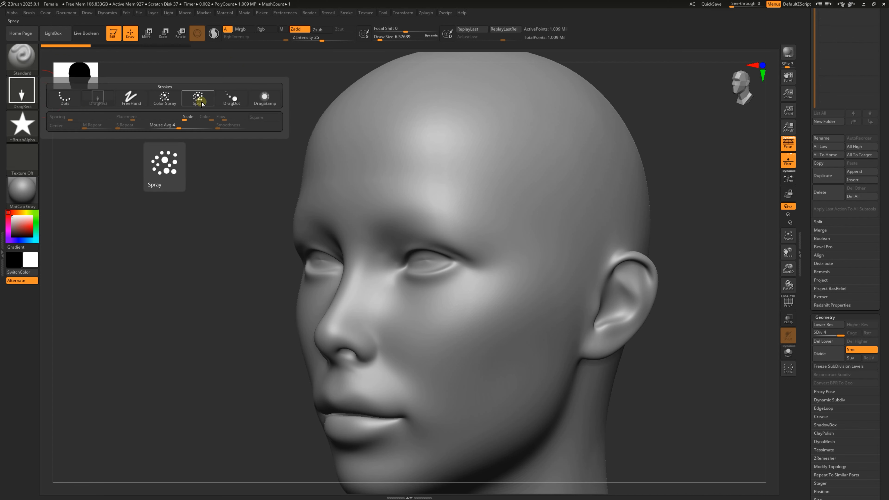
pyautogui.click(171, 103)
# Spray dense clusters of small stars over the forehead, the temple and the cheek below the eye
pyautogui.moveTo(427, 159); pyautogui.dragTo(461, 183)
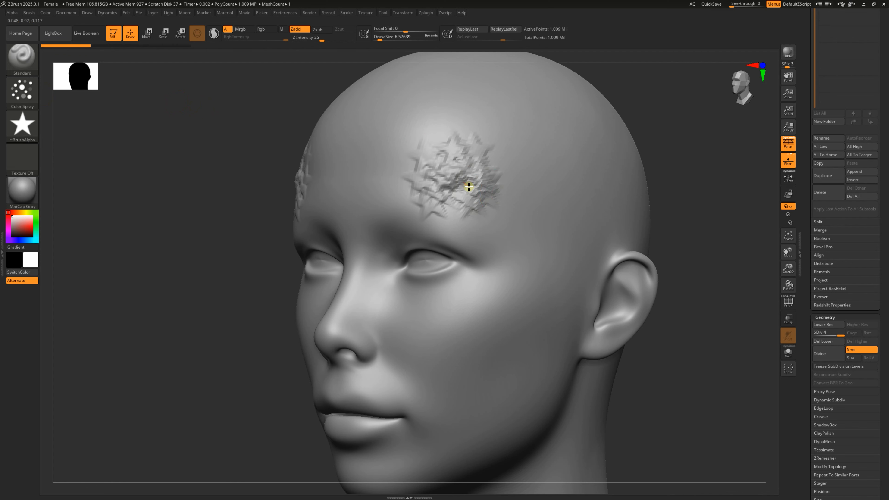
pyautogui.moveTo(509, 216)
pyautogui.mouseDown()
pyautogui.moveTo(524, 247)
pyautogui.moveTo(497, 308)
pyautogui.moveTo(461, 324)
pyautogui.moveTo(469, 344)
pyautogui.moveTo(487, 349)
pyautogui.mouseUp()
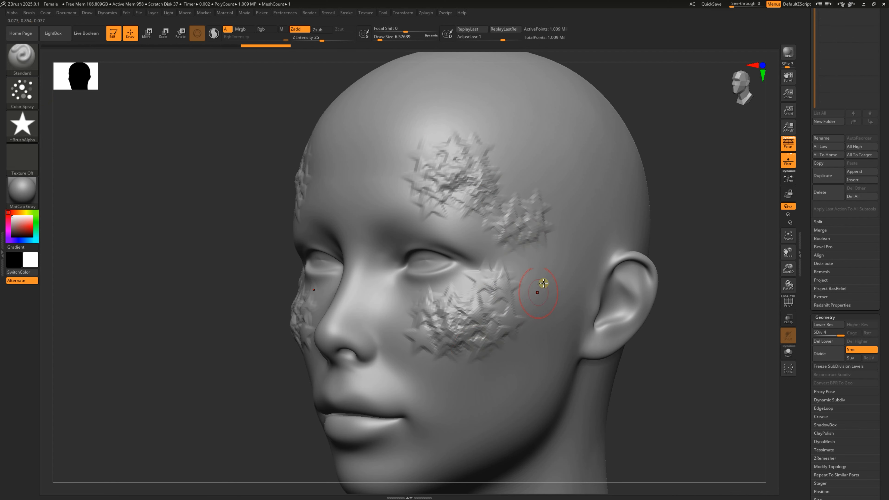
pyautogui.moveTo(634, 258)
pyautogui.mouseDown()
pyautogui.moveTo(701, 276)
pyautogui.moveTo(623, 251)
pyautogui.mouseUp()
# Stamp a single large star on the clean cheek below the eye, and set the Draw Size to about 8.4
pyautogui.moveTo(509, 214)
pyautogui.mouseDown()
pyautogui.moveTo(528, 261)
pyautogui.moveTo(551, 280)
pyautogui.mouseUp()
pyautogui.moveTo(673, 308)
pyautogui.mouseDown()
pyautogui.moveTo(648, 216)
pyautogui.moveTo(632, 338)
pyautogui.moveTo(471, 333)
pyautogui.moveTo(510, 364)
pyautogui.mouseUp()
pyautogui.moveTo(601, 364); pyautogui.dragTo(699, 380)
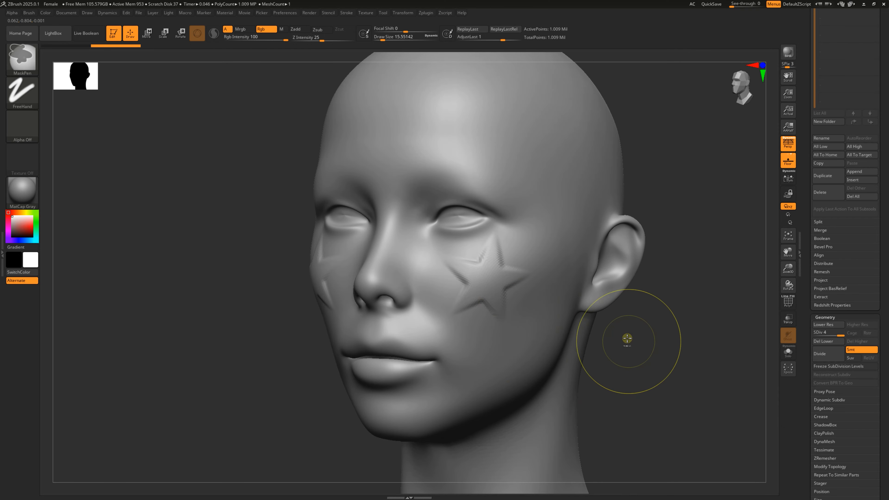
pyautogui.keyDown('ctrl'); pyautogui.moveTo(628, 338); pyautogui.dragTo(683, 372, button='right'); pyautogui.keyUp('ctrl')
pyautogui.keyDown('ctrl'); pyautogui.moveTo(564, 288); pyautogui.dragTo(569, 308, button='right'); pyautogui.keyUp('ctrl')
pyautogui.press('space')
pyautogui.moveTo(571, 308); pyautogui.dragTo(615, 289)
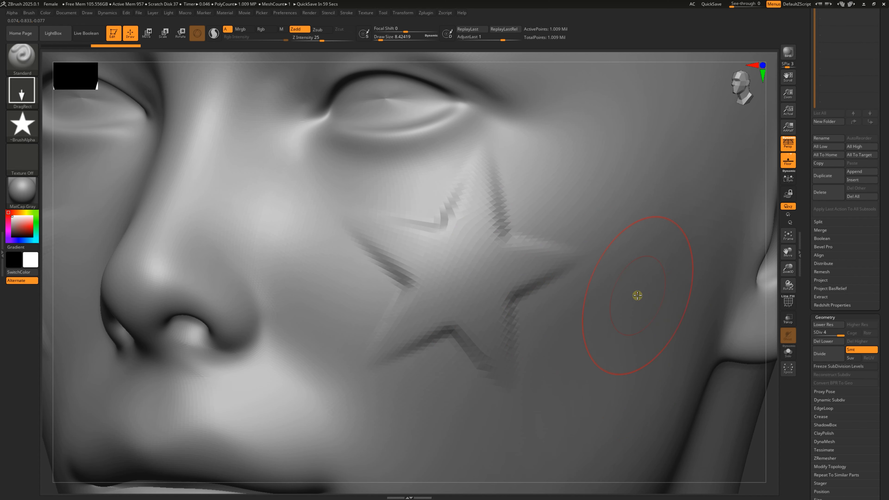
pyautogui.keyDown('ctrl'); pyautogui.moveTo(628, 293); pyautogui.dragTo(683, 358, button='right'); pyautogui.keyUp('ctrl')
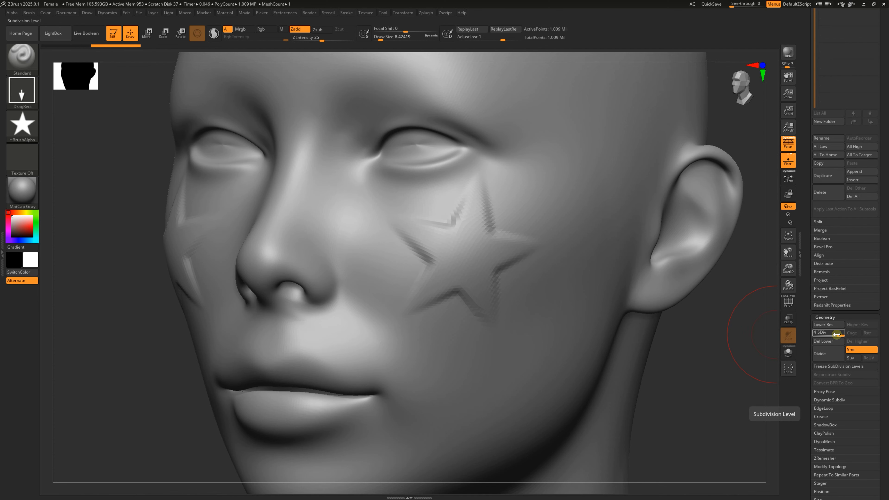
# Subdivide the head mesh to subdivision level 5
pyautogui.moveTo(684, 342); pyautogui.dragTo(683, 342, button='right')
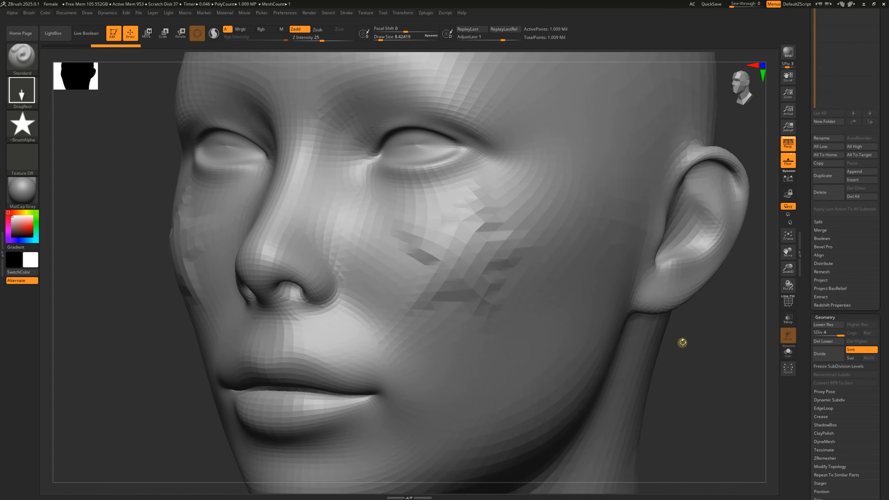
pyautogui.rightClick(683, 342)
pyautogui.click(684, 341)
pyautogui.hotkey('ctrl', 'd')
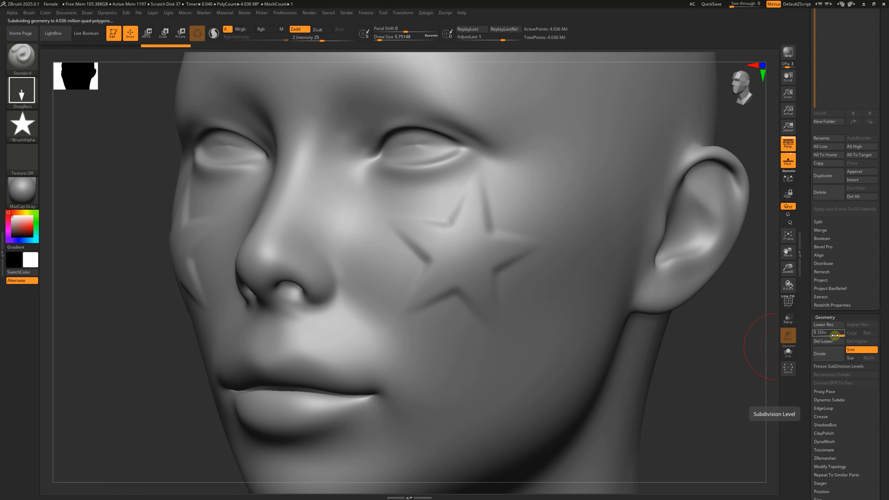
pyautogui.keyDown('alt'); pyautogui.moveTo(697, 362); pyautogui.dragTo(693, 324); pyautogui.keyUp('alt')
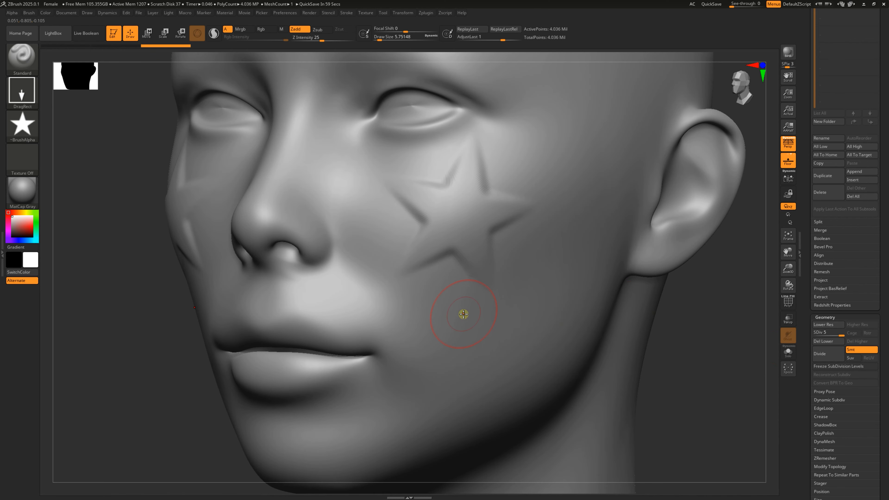
# Stamp a smaller star on the cheek directly below the first one
pyautogui.moveTo(464, 315); pyautogui.dragTo(501, 370)
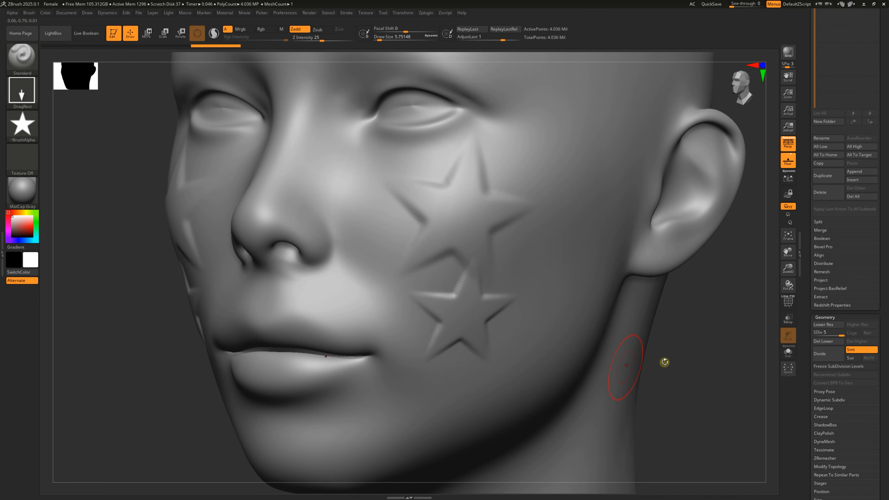
pyautogui.moveTo(688, 342); pyautogui.dragTo(686, 329)
pyautogui.moveTo(183, 356); pyautogui.dragTo(174, 342)
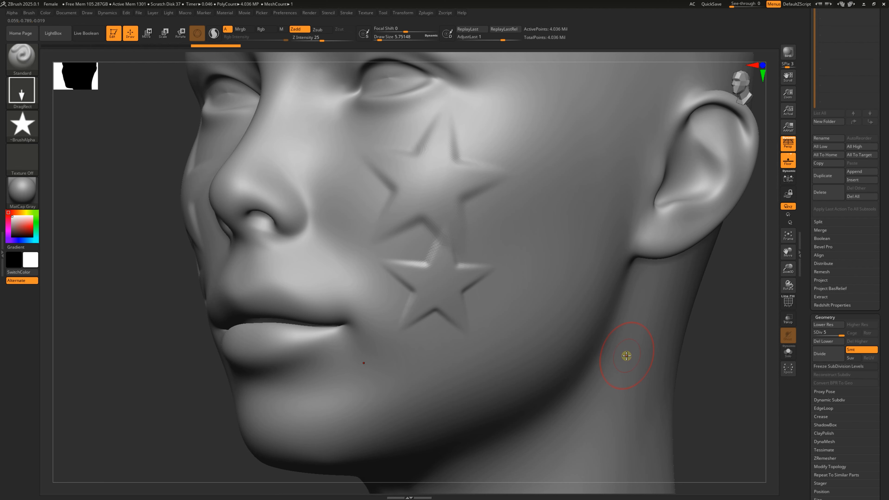
pyautogui.moveTo(714, 362); pyautogui.dragTo(706, 352)
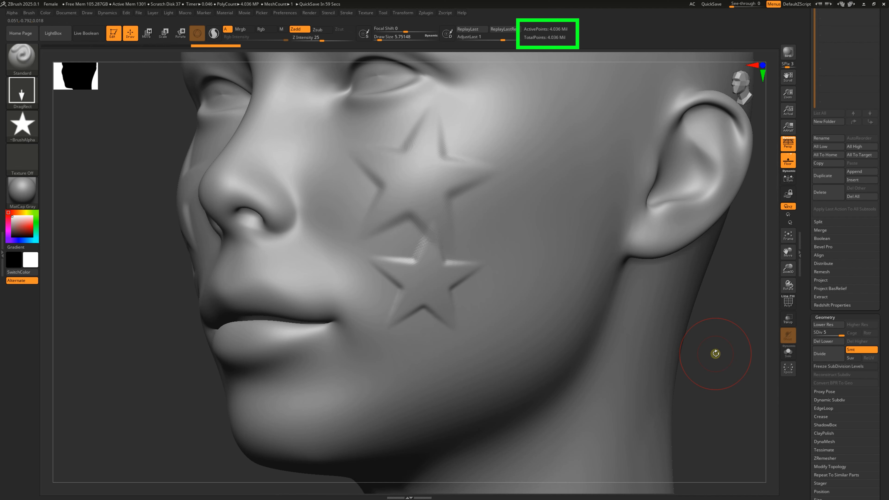
pyautogui.moveTo(712, 356); pyautogui.dragTo(710, 349)
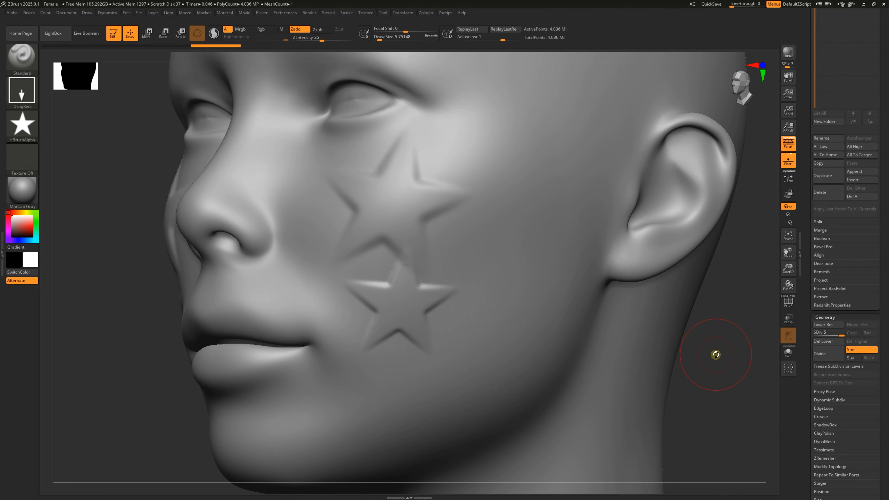
# Subdivide the head to level 6 and stamp a third star on the cheek, toward the ear from the other two
pyautogui.hotkey('ctrl', 'd')
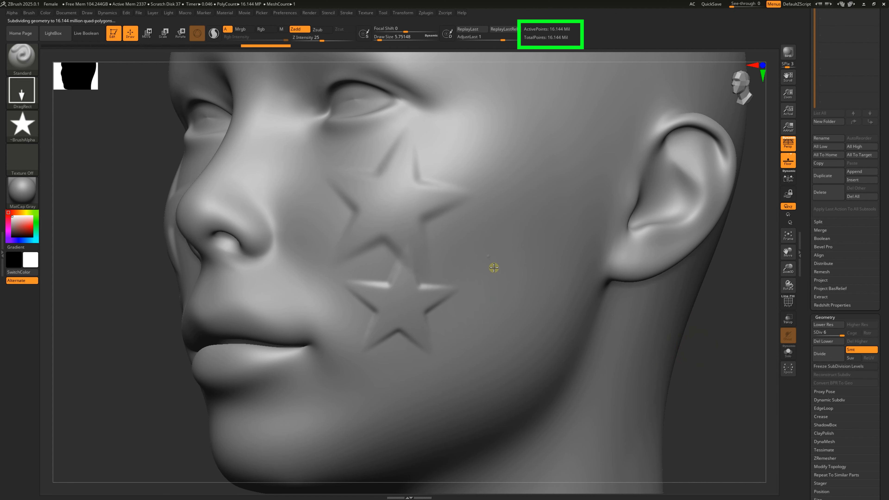
pyautogui.moveTo(491, 257)
pyautogui.mouseDown()
pyautogui.moveTo(508, 292)
pyautogui.moveTo(520, 303)
pyautogui.moveTo(526, 298)
pyautogui.mouseUp()
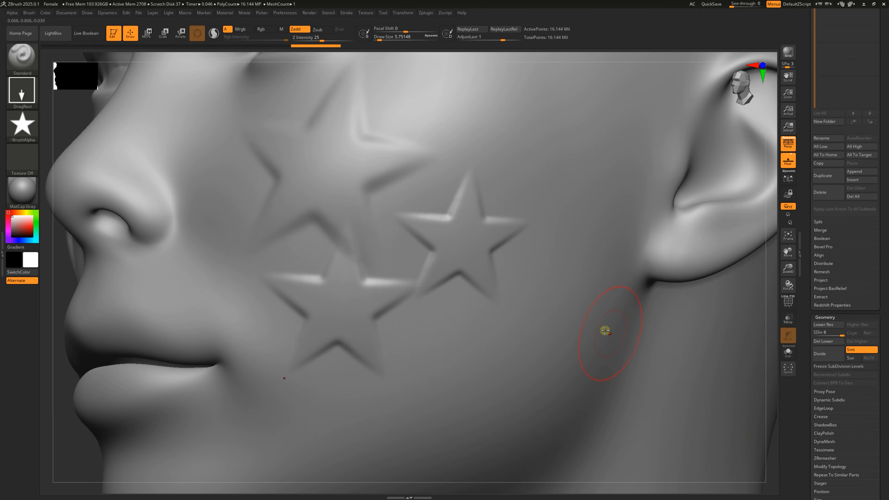
pyautogui.press('ctrl')
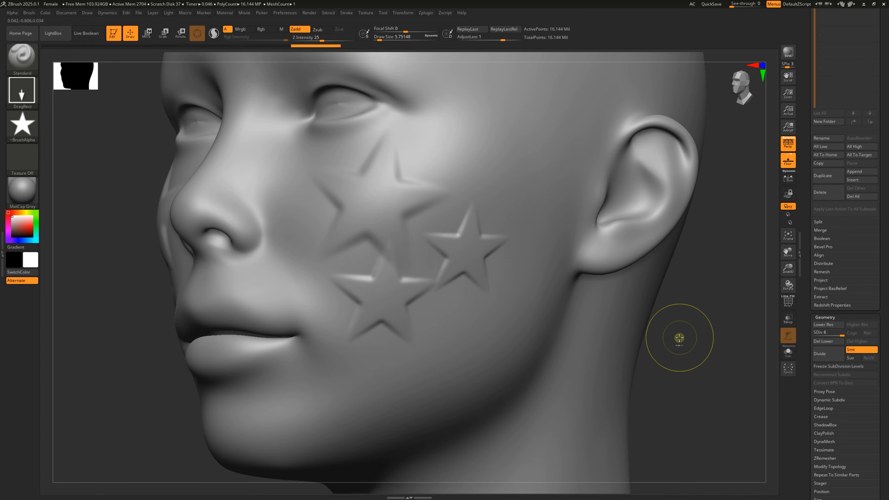
pyautogui.moveTo(680, 334); pyautogui.dragTo(695, 330)
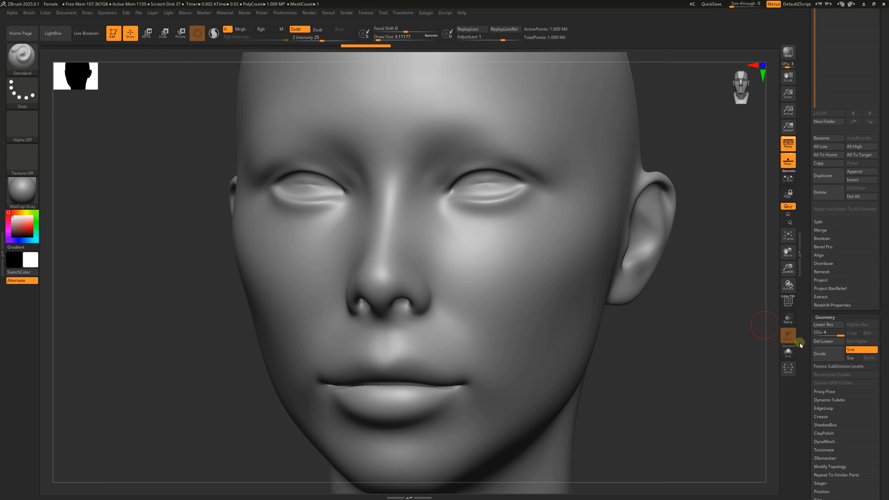
# Lower the head mesh to subdivision level 1 and show its wireframe, toggling it off and on again
pyautogui.moveTo(832, 335); pyautogui.dragTo(815, 333)
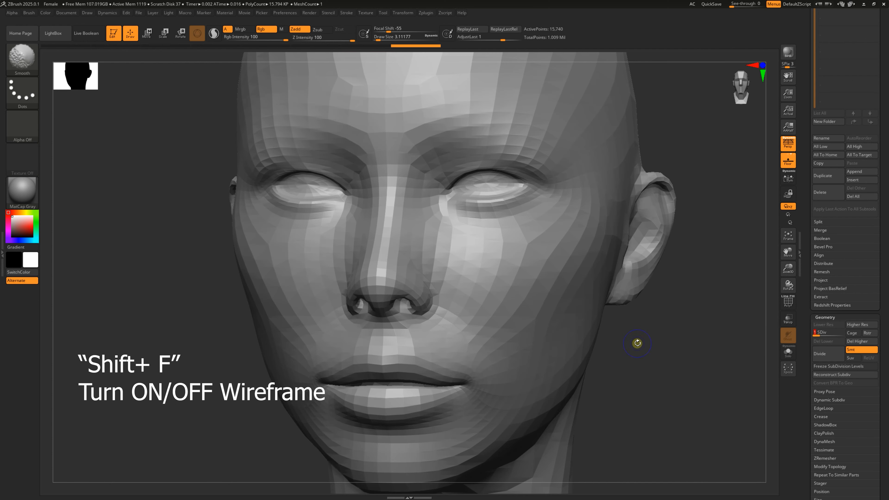
pyautogui.hotkey('shift', 'f')
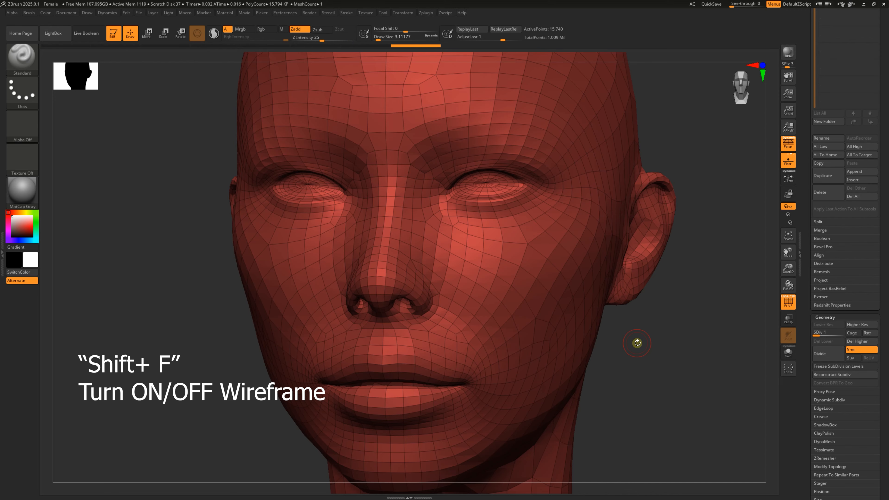
pyautogui.hotkey('shift', 'f')
pyautogui.hotkey('shift', 'f')
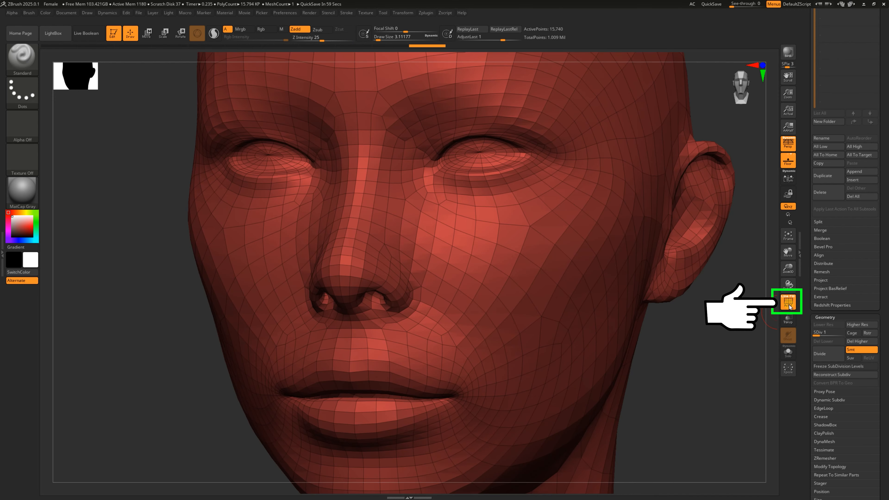
# Toggle the polyframe display of the level 1 head off and on several times, leaving it off
pyautogui.click(788, 304)
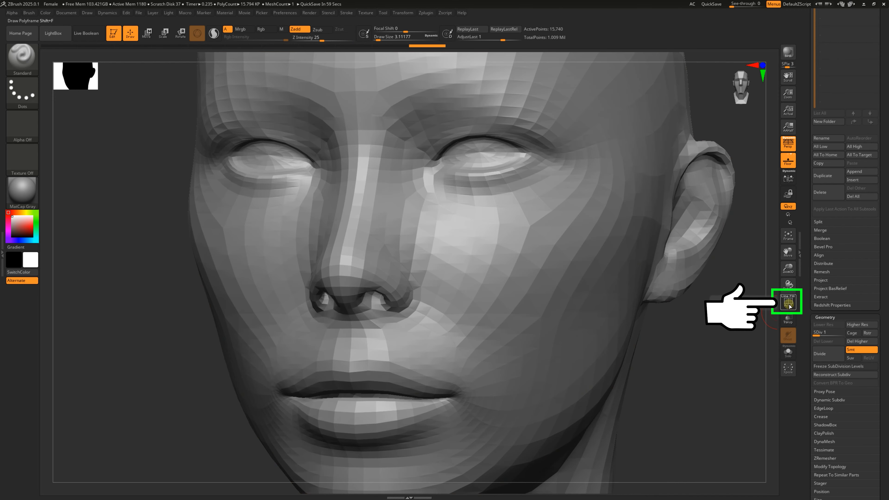
pyautogui.click(790, 305)
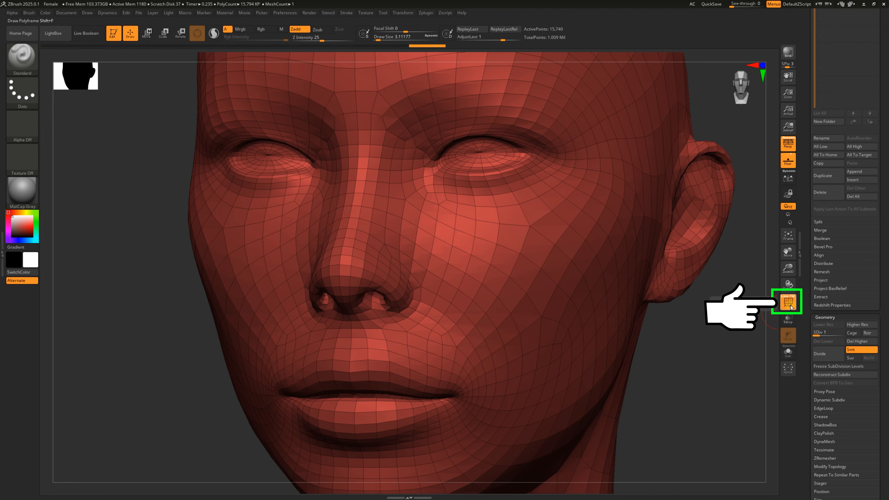
pyautogui.click(789, 306)
pyautogui.click(790, 306)
pyautogui.click(790, 306)
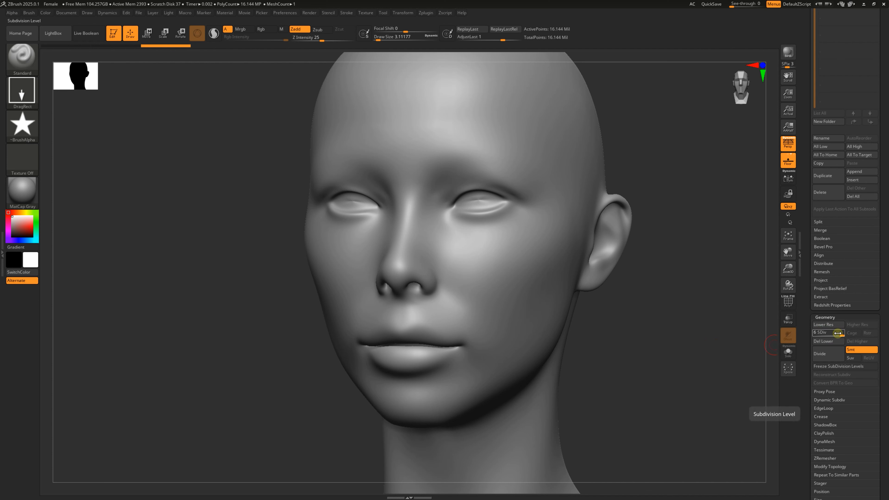
# Step the head down from subdivision level 6 to level 4, and step it back up to level 6
pyautogui.moveTo(838, 333)
pyautogui.mouseDown()
pyautogui.moveTo(813, 335)
pyautogui.moveTo(846, 336)
pyautogui.mouseUp()
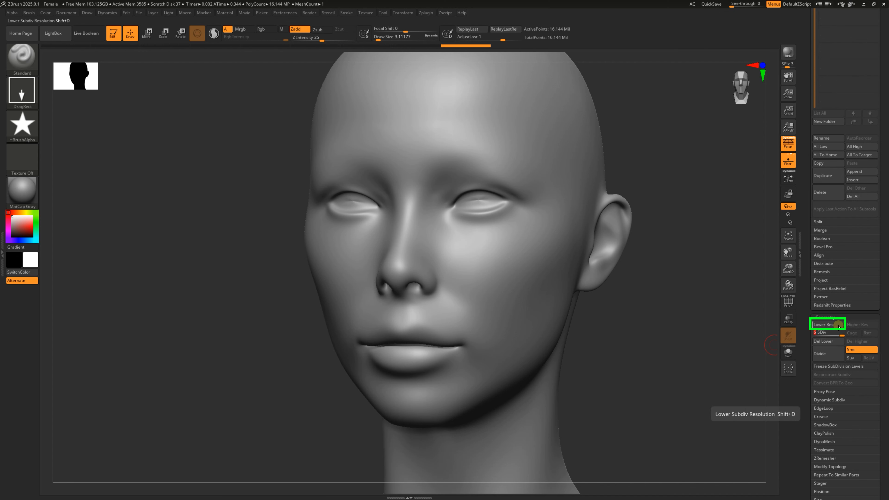
pyautogui.click(839, 326)
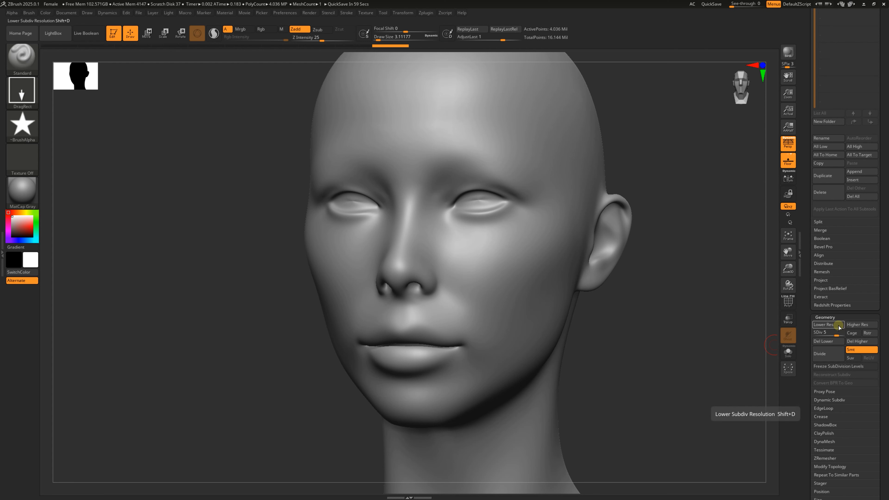
pyautogui.click(838, 325)
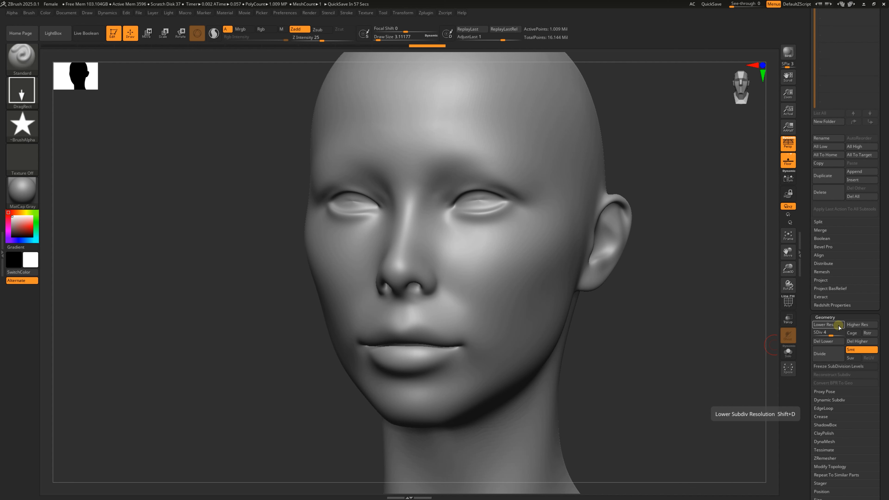
pyautogui.click(875, 325)
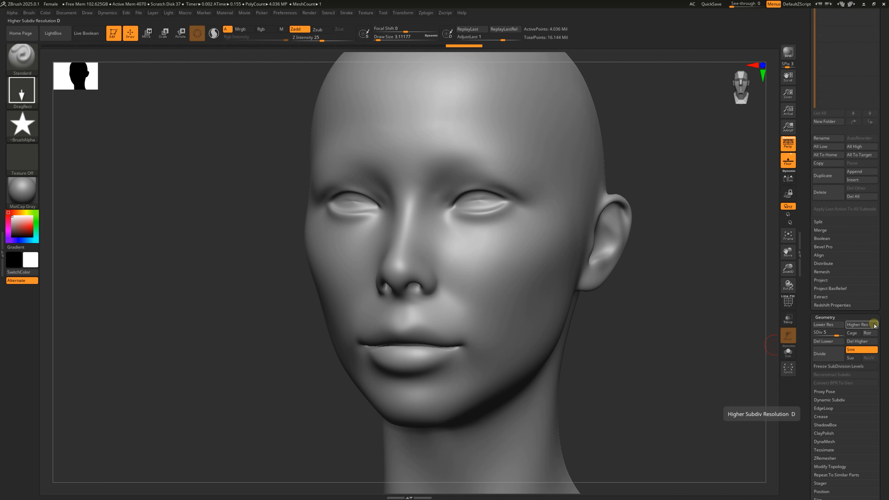
pyautogui.click(873, 325)
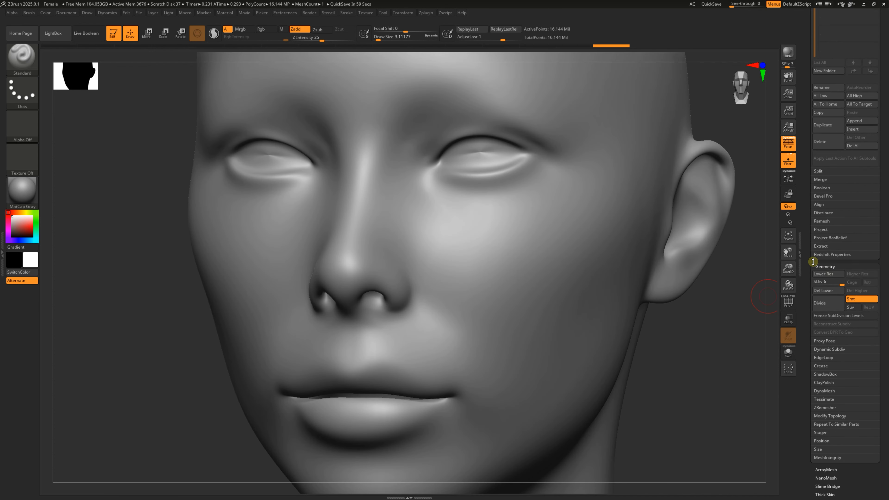
# Set all subtools to their lowest subdivision level, and return them all to the highest
pyautogui.moveTo(805, 253); pyautogui.dragTo(804, 326)
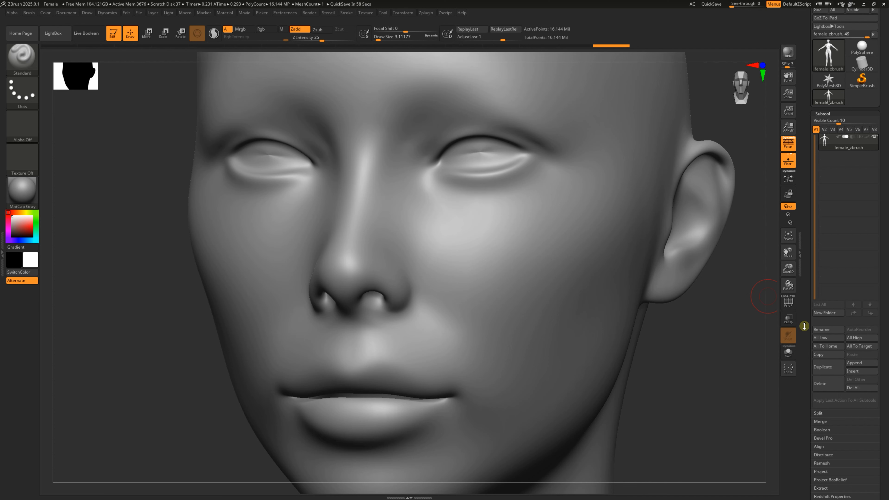
pyautogui.moveTo(805, 325); pyautogui.dragTo(805, 331)
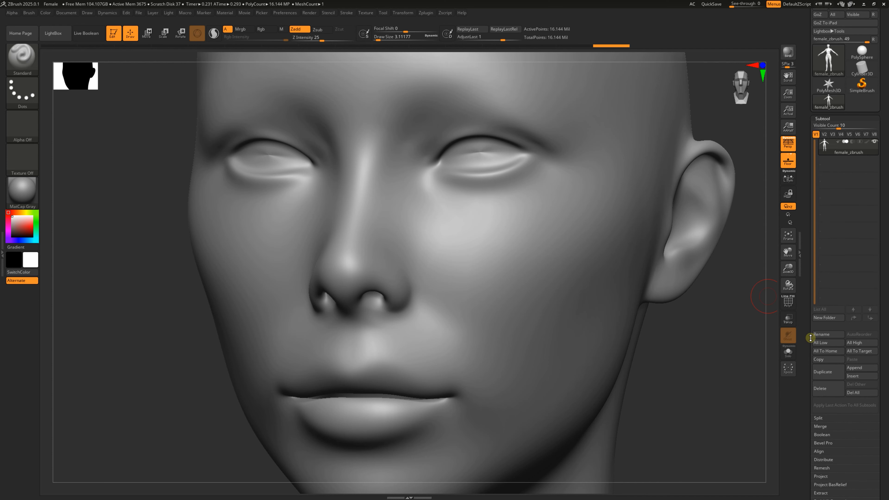
pyautogui.click(838, 345)
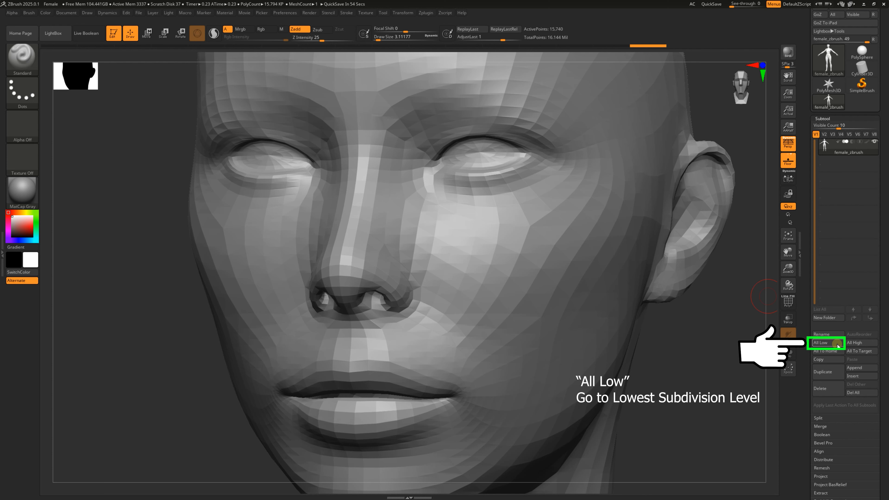
pyautogui.click(869, 345)
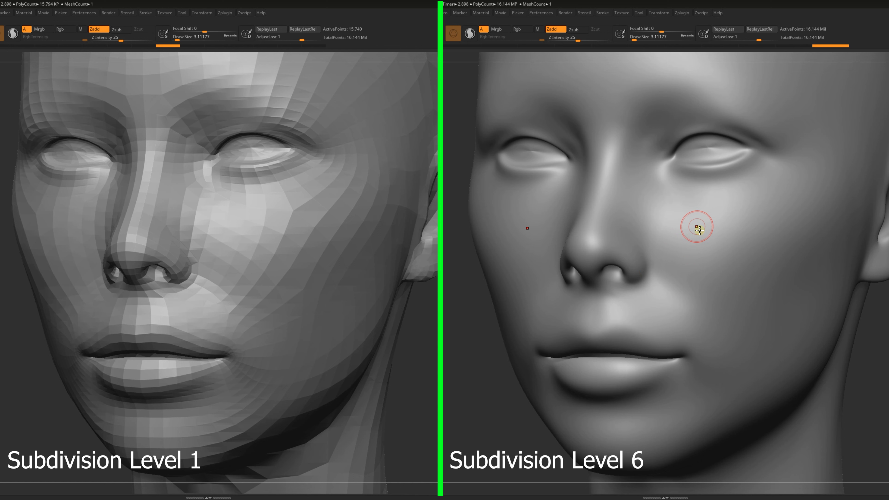
# Sculpt two diagonal strokes down the cheek at subdivision level 6 and a stroke across the cheek at level 1
pyautogui.moveTo(694, 225); pyautogui.dragTo(745, 323)
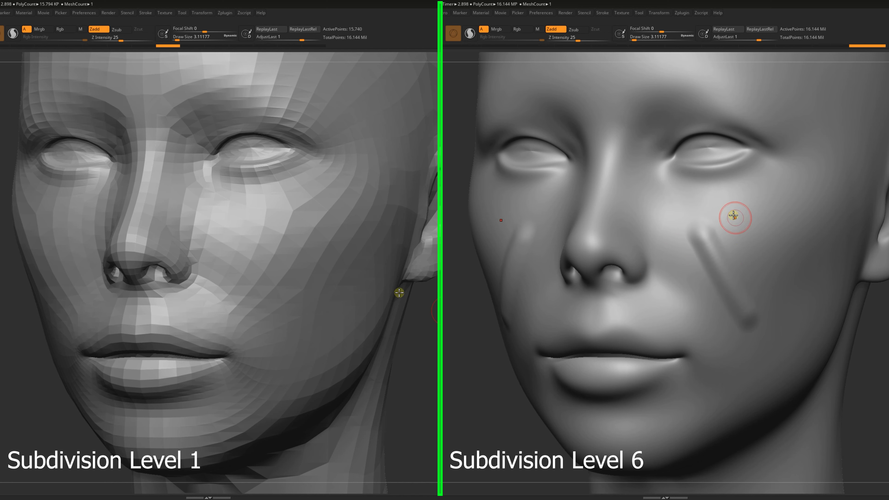
pyautogui.moveTo(734, 212); pyautogui.dragTo(774, 312)
pyautogui.moveTo(253, 263)
pyautogui.mouseDown()
pyautogui.moveTo(284, 229)
pyautogui.moveTo(353, 284)
pyautogui.moveTo(367, 264)
pyautogui.mouseUp()
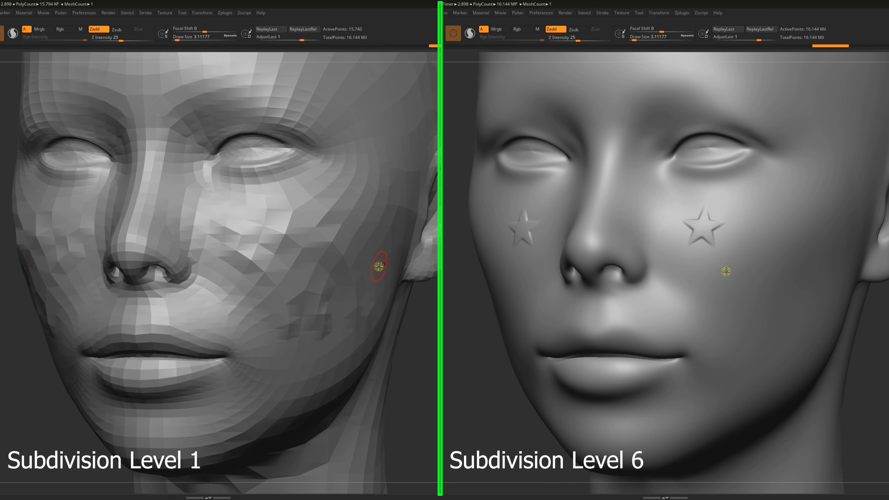
# Stamp several overlapping stars across the cheek at both subdivision level 6 and level 1 to compare the detail
pyautogui.moveTo(726, 271)
pyautogui.mouseDown()
pyautogui.moveTo(780, 258)
pyautogui.moveTo(787, 361)
pyautogui.mouseUp()
pyautogui.moveTo(340, 282); pyautogui.dragTo(354, 285)
pyautogui.moveTo(786, 360); pyautogui.dragTo(791, 359)
pyautogui.moveTo(275, 299); pyautogui.dragTo(318, 363)
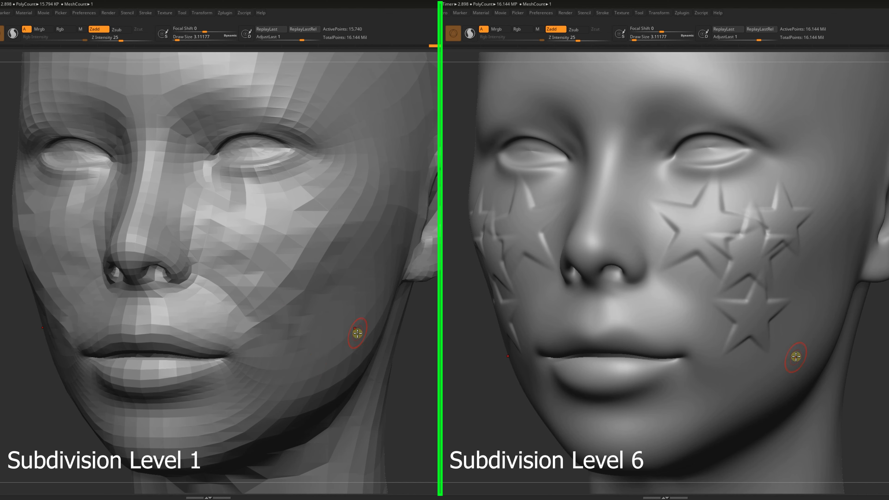